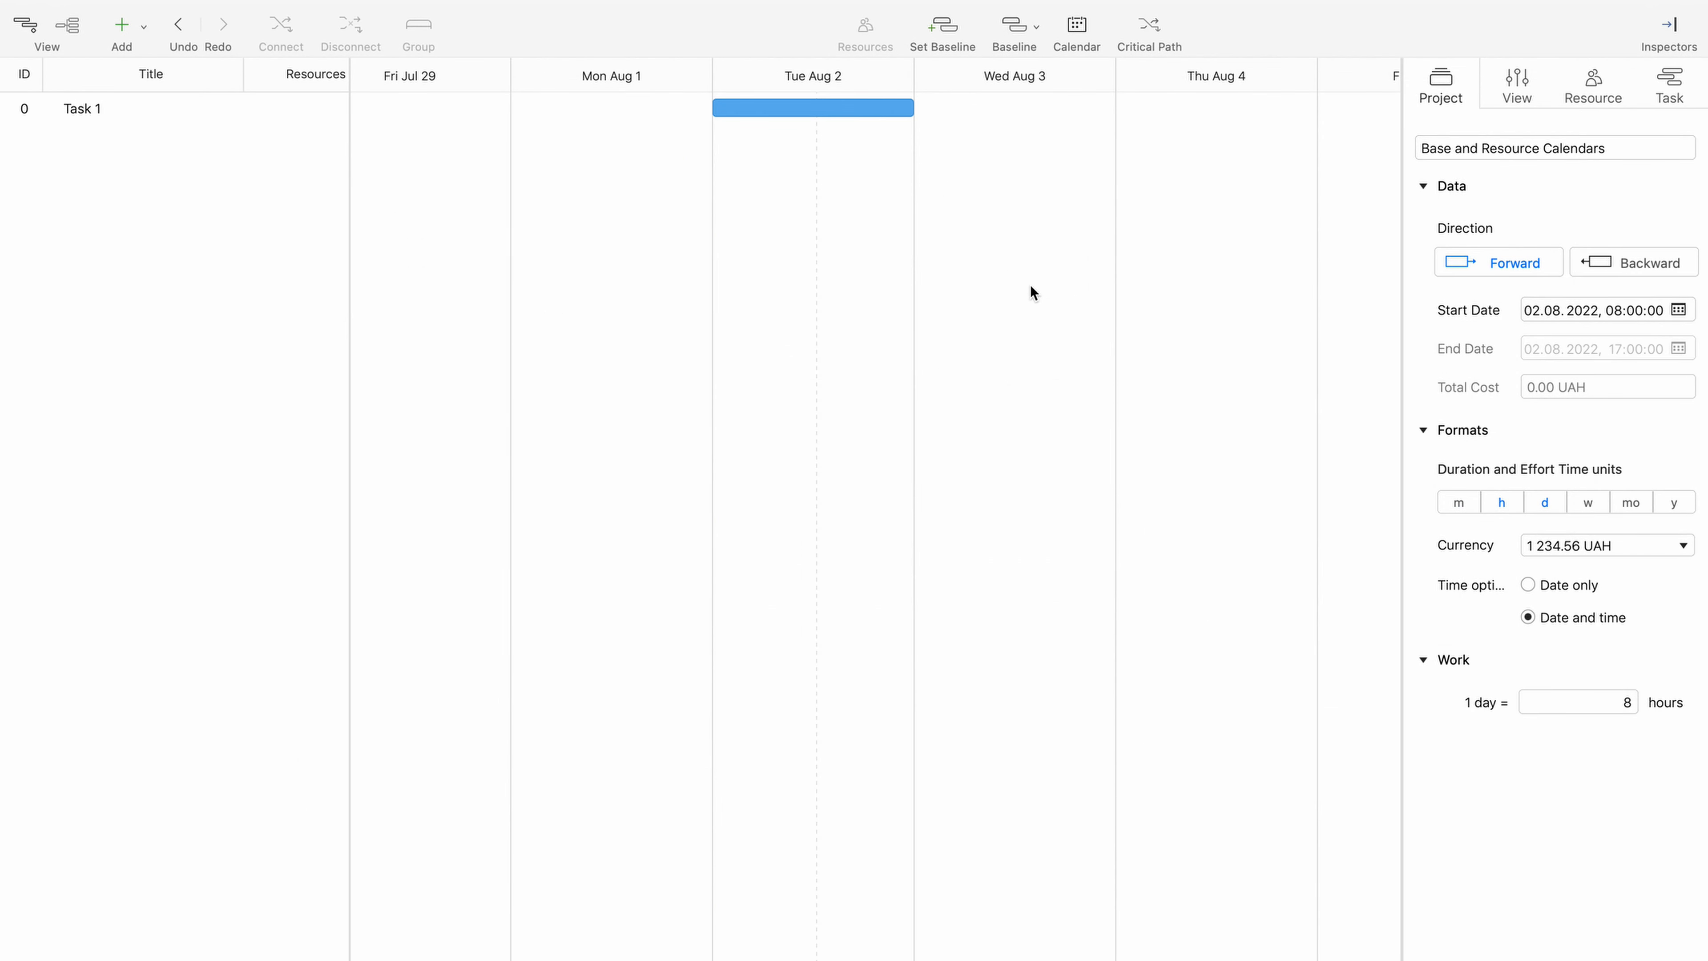
- Open the project calendars and examine the regular working hours of the Standard, Night Shift and 24 Hours base calendars
click(1080, 22)
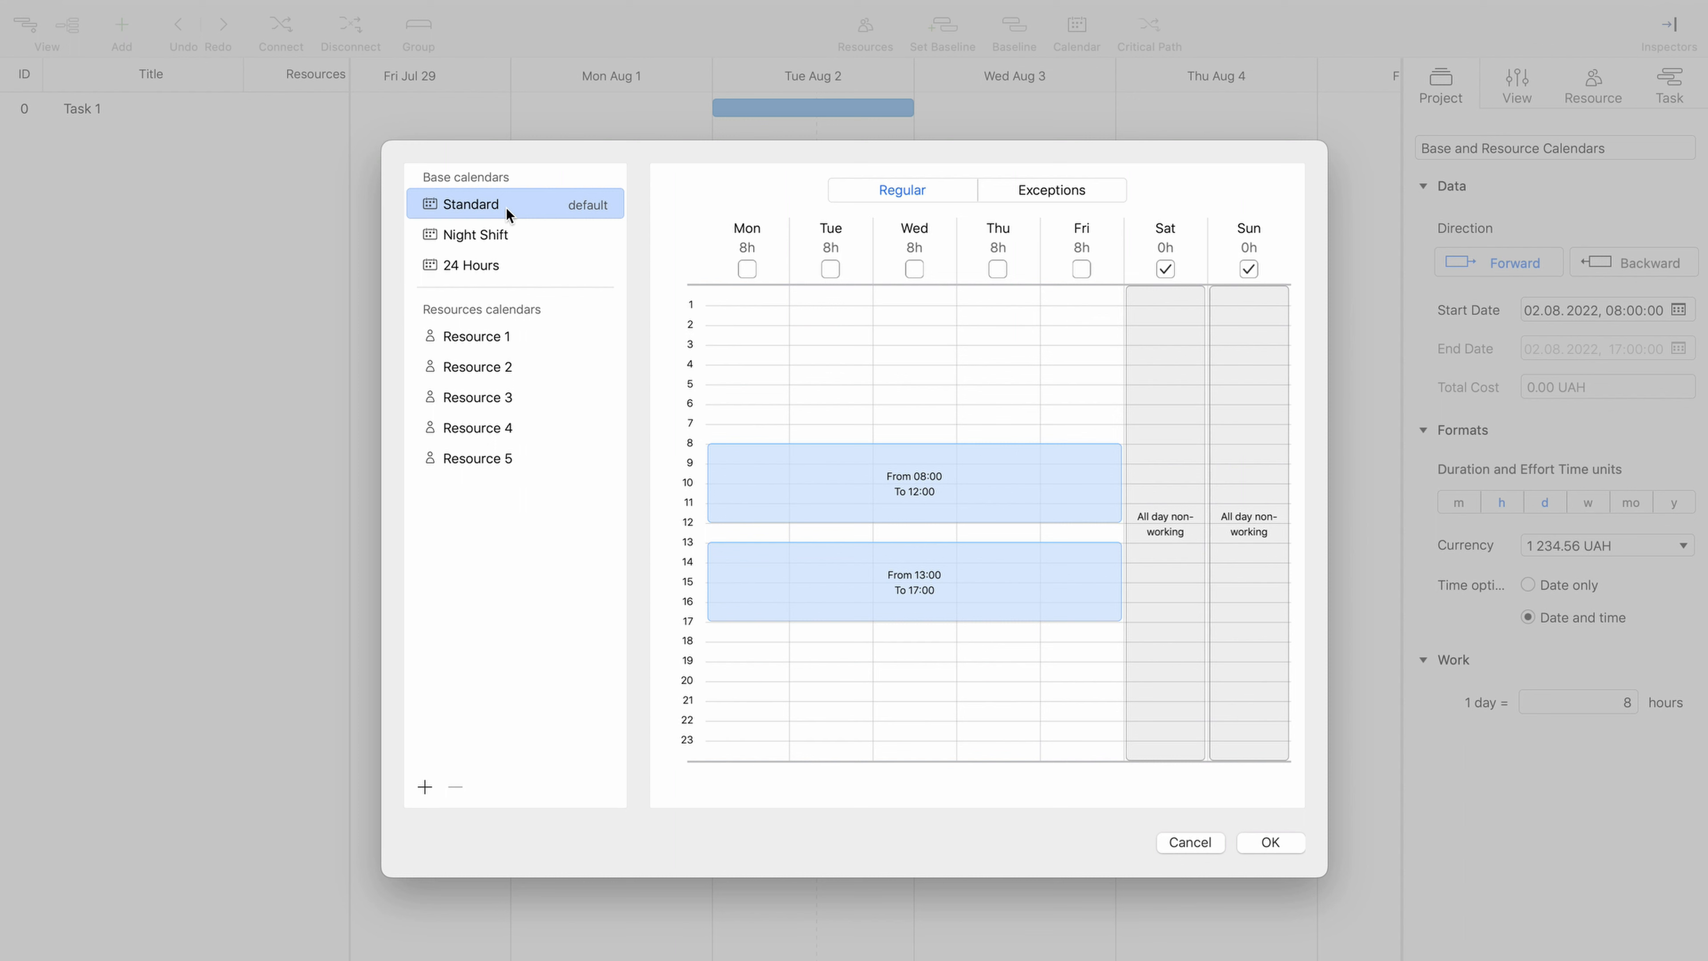
click(783, 483)
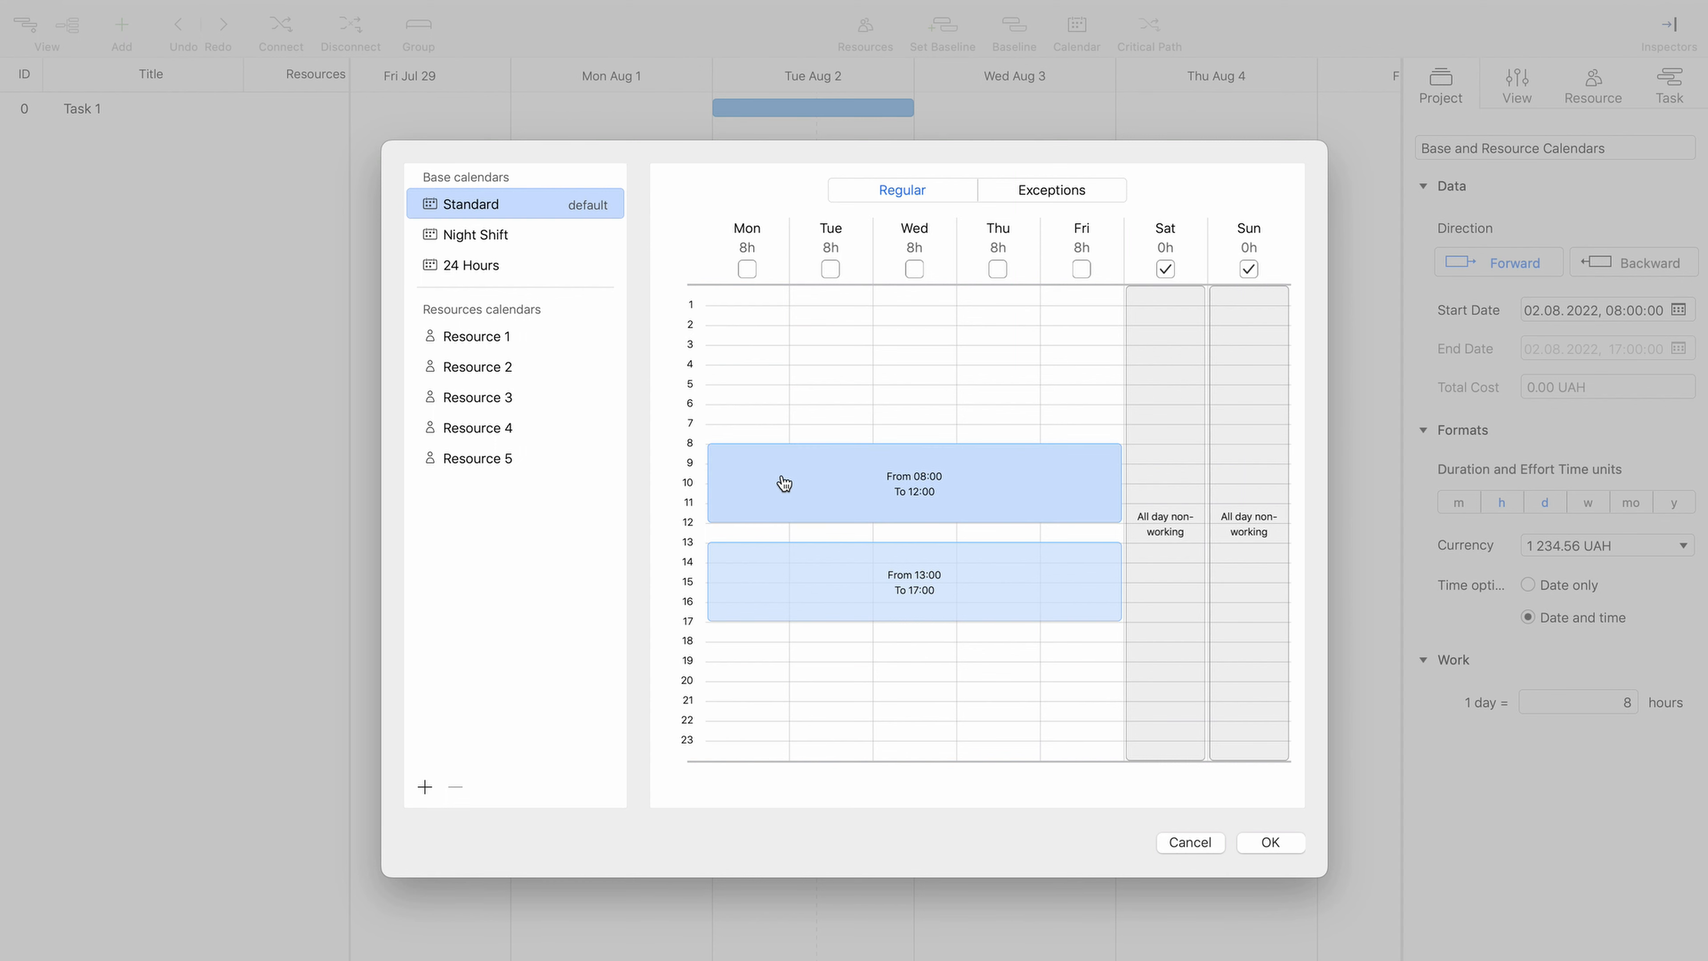
click(788, 615)
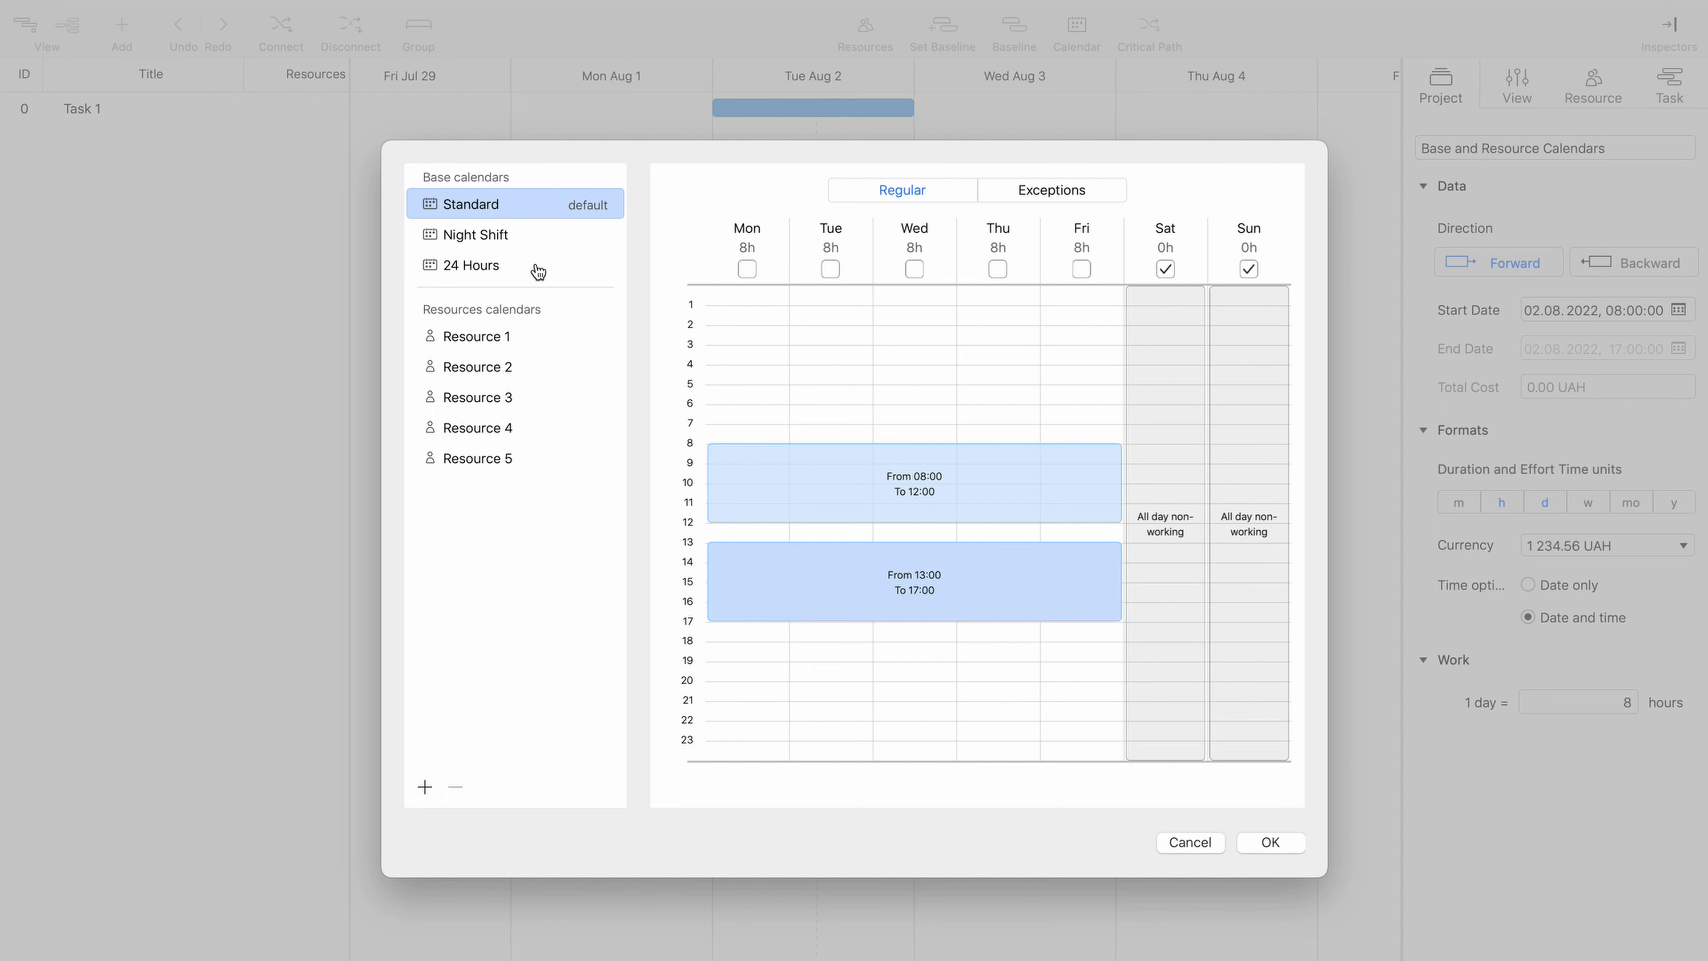
click(516, 234)
click(828, 352)
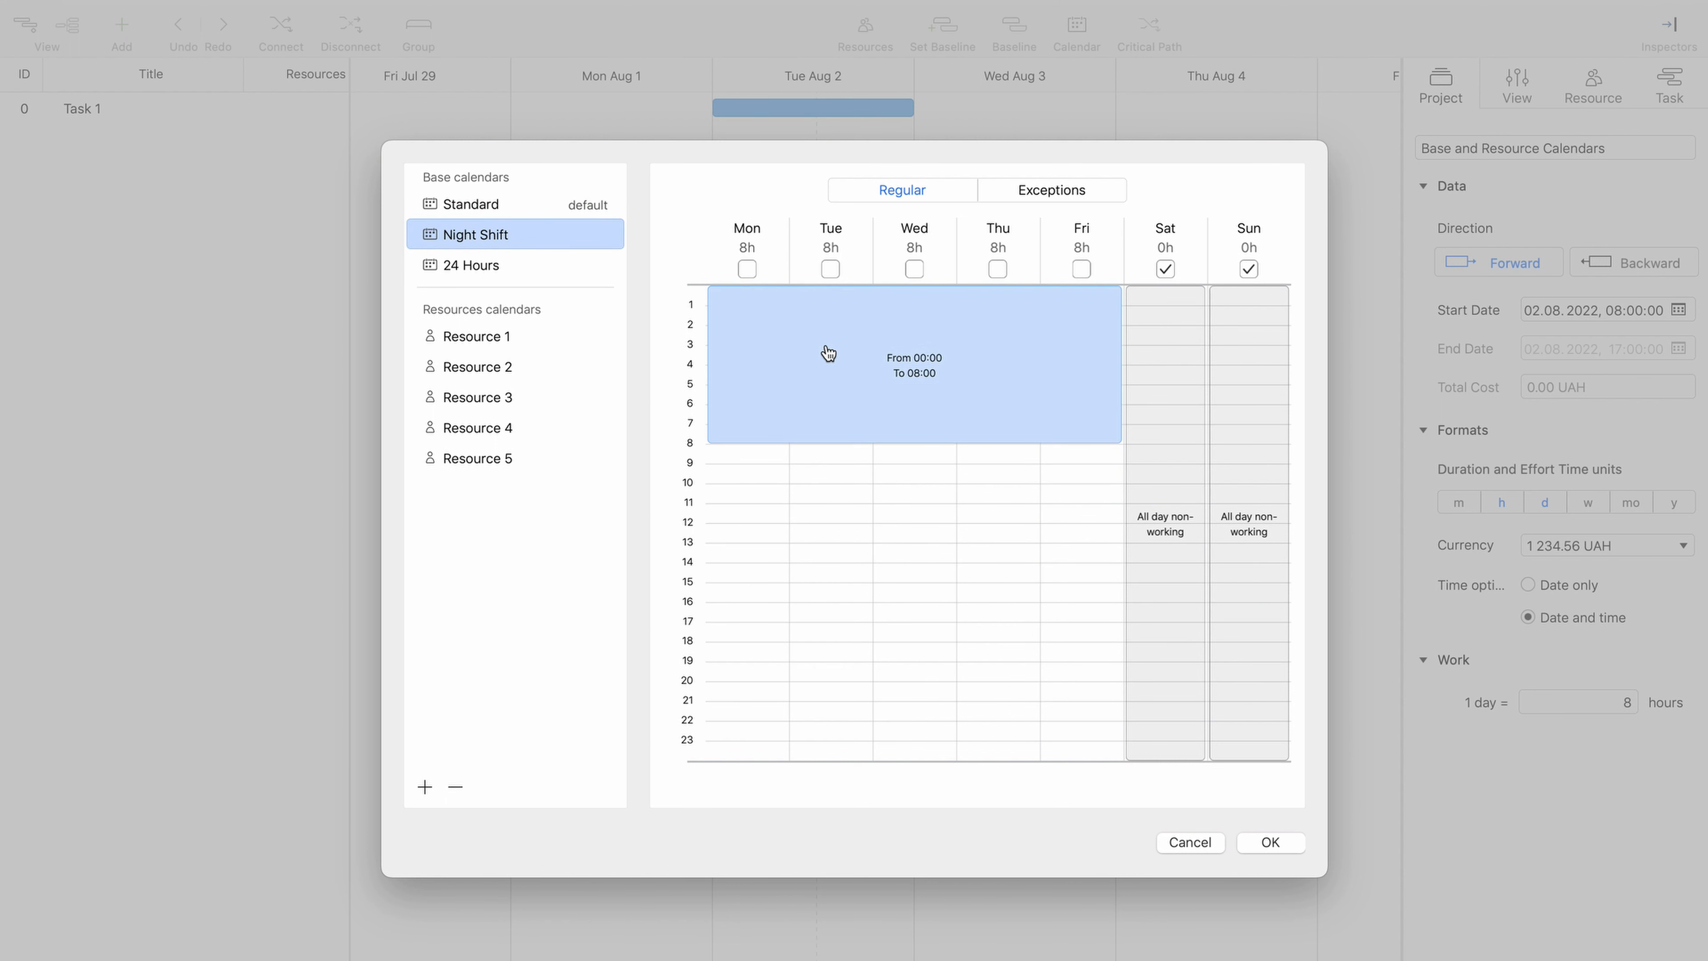
click(517, 265)
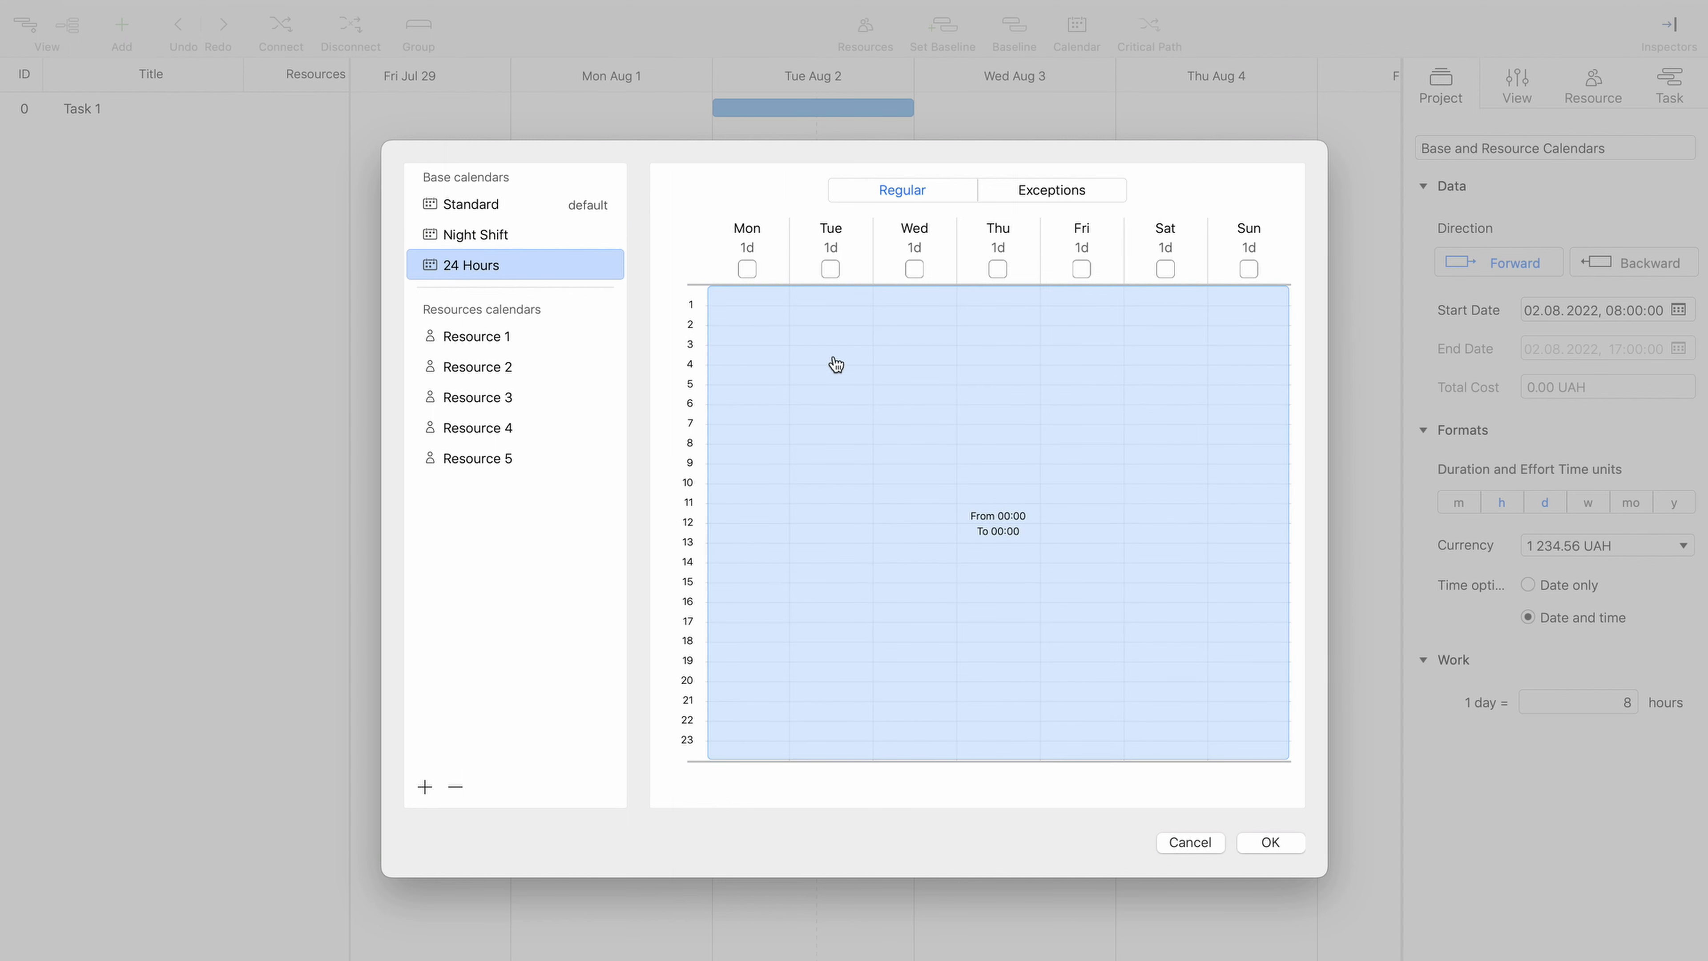
click(851, 366)
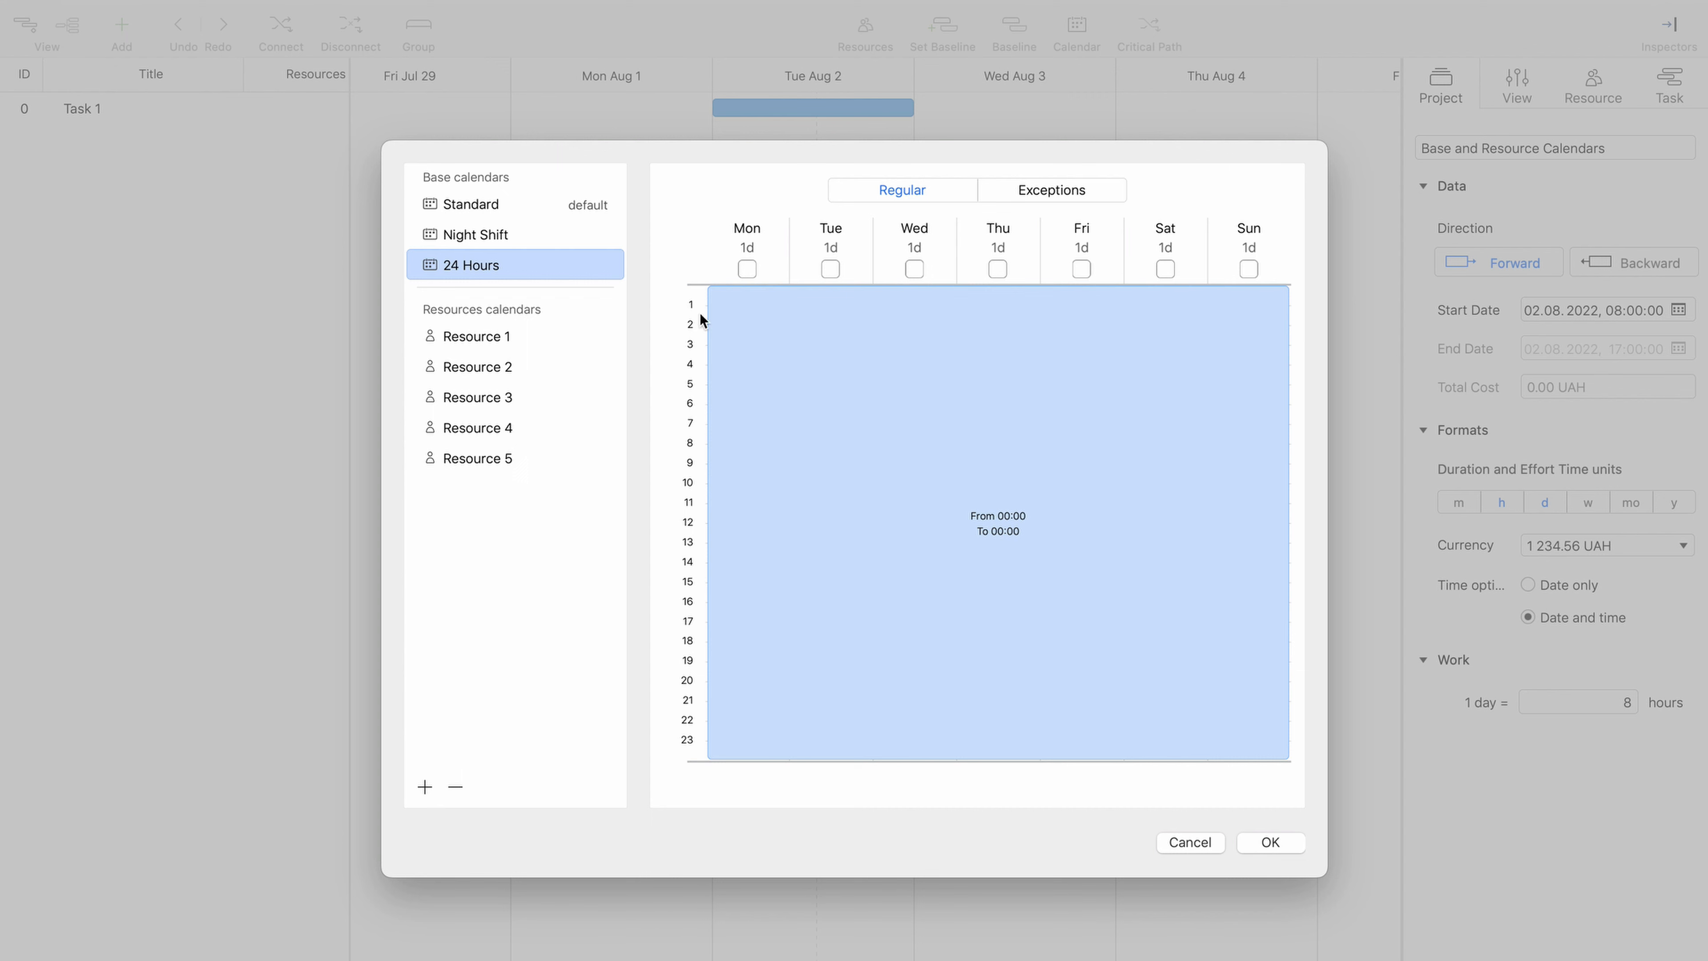
click(515, 207)
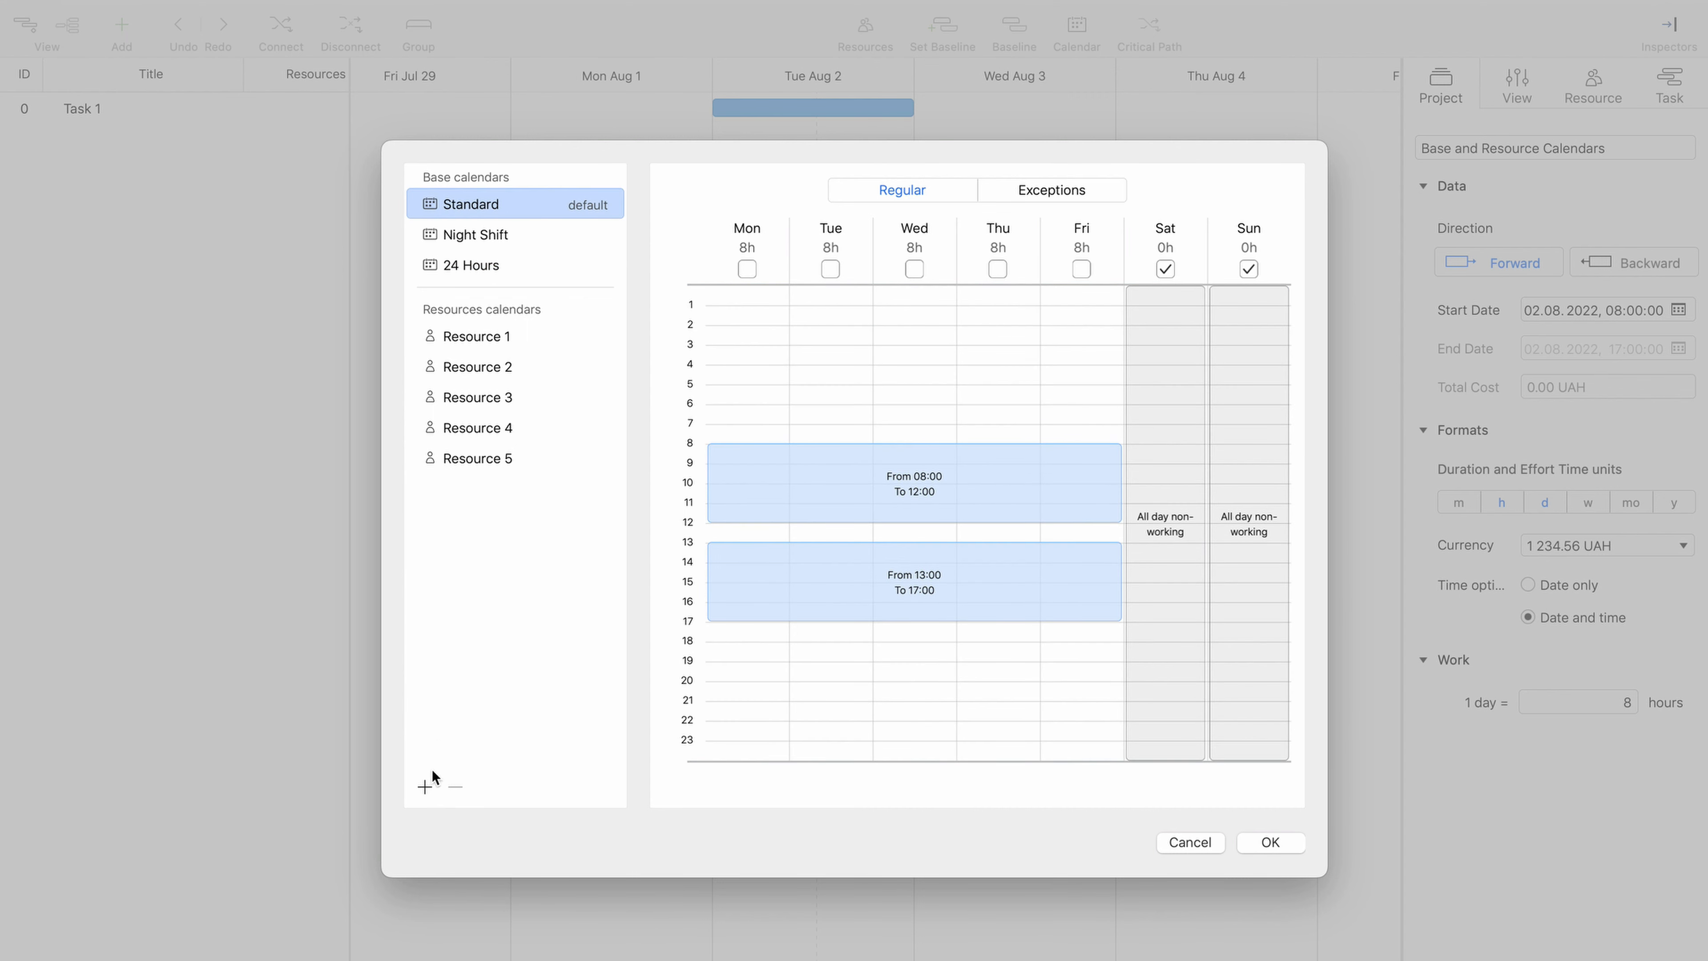
- Create a new base calendar named Personal and set it as the default calendar
click(429, 787)
mouse_move(470, 799)
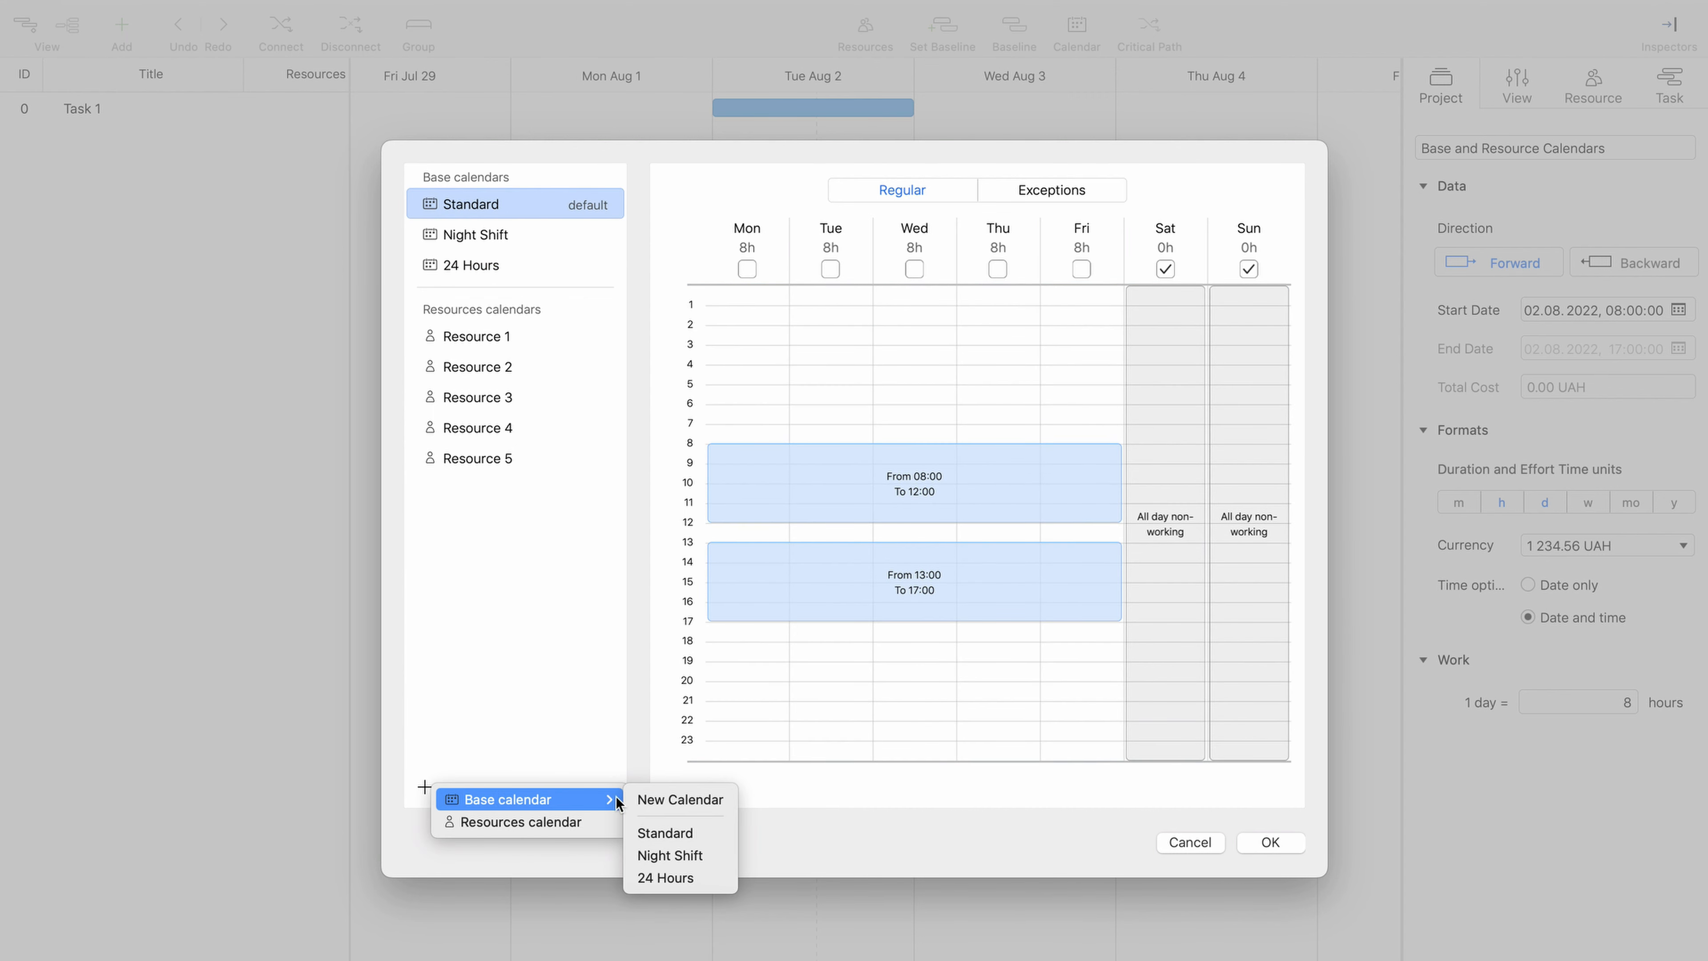
click(659, 799)
text(Personal)
key(Return)
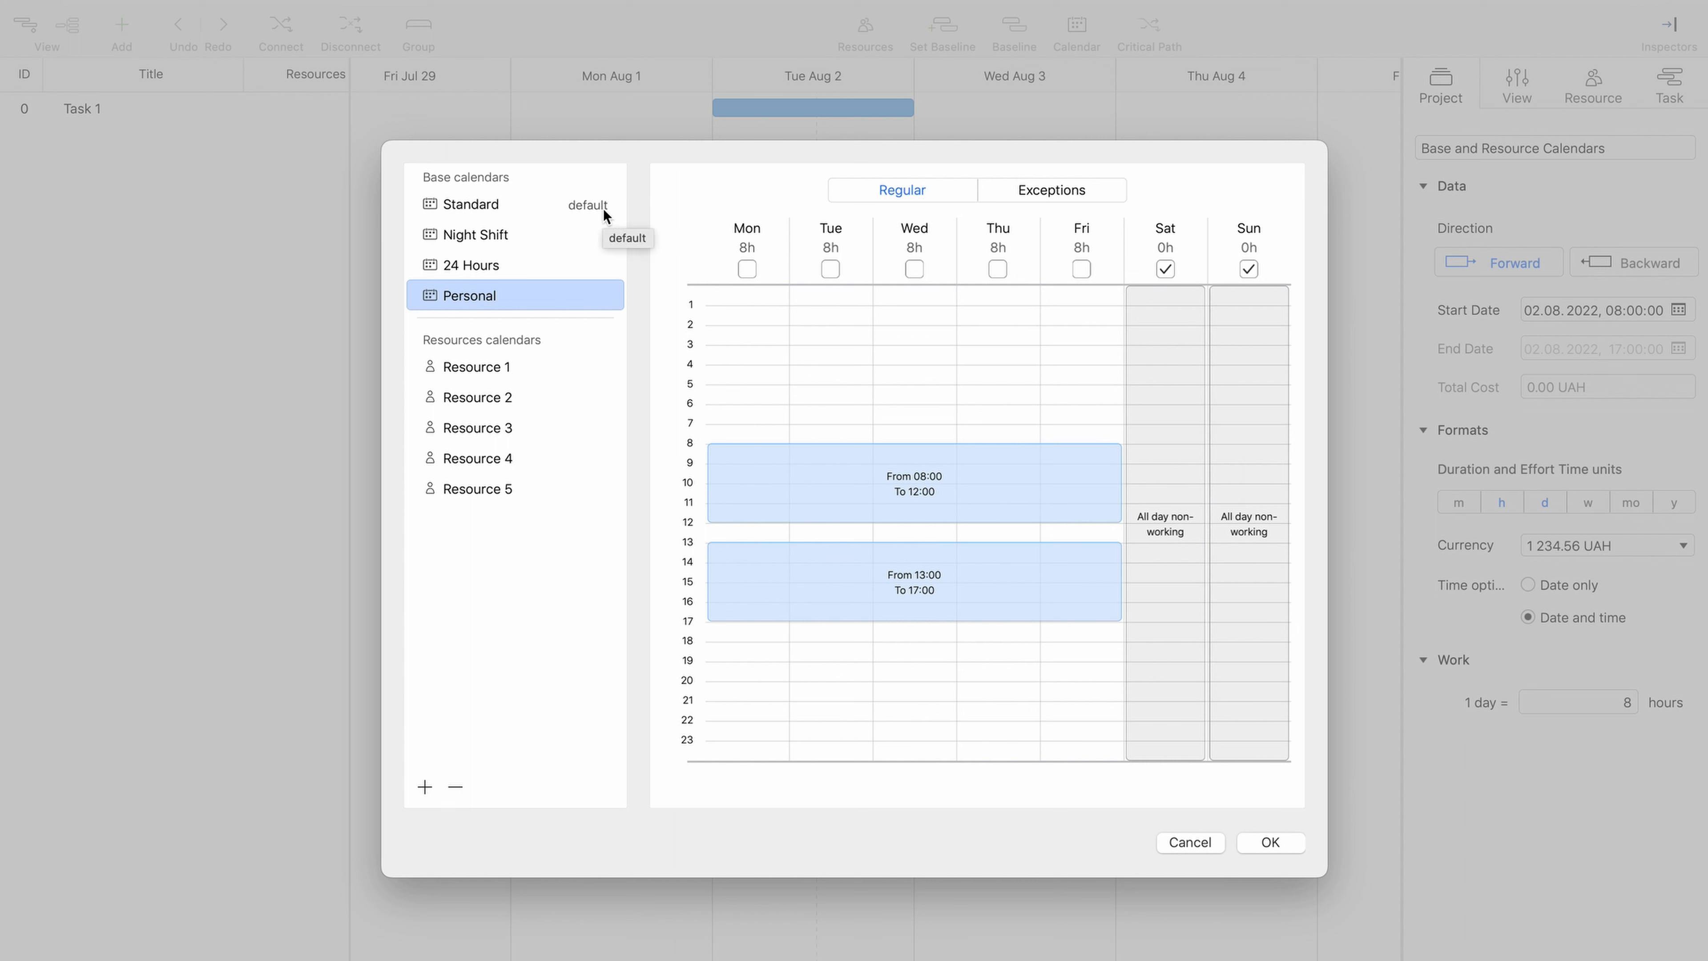
right_click(582, 299)
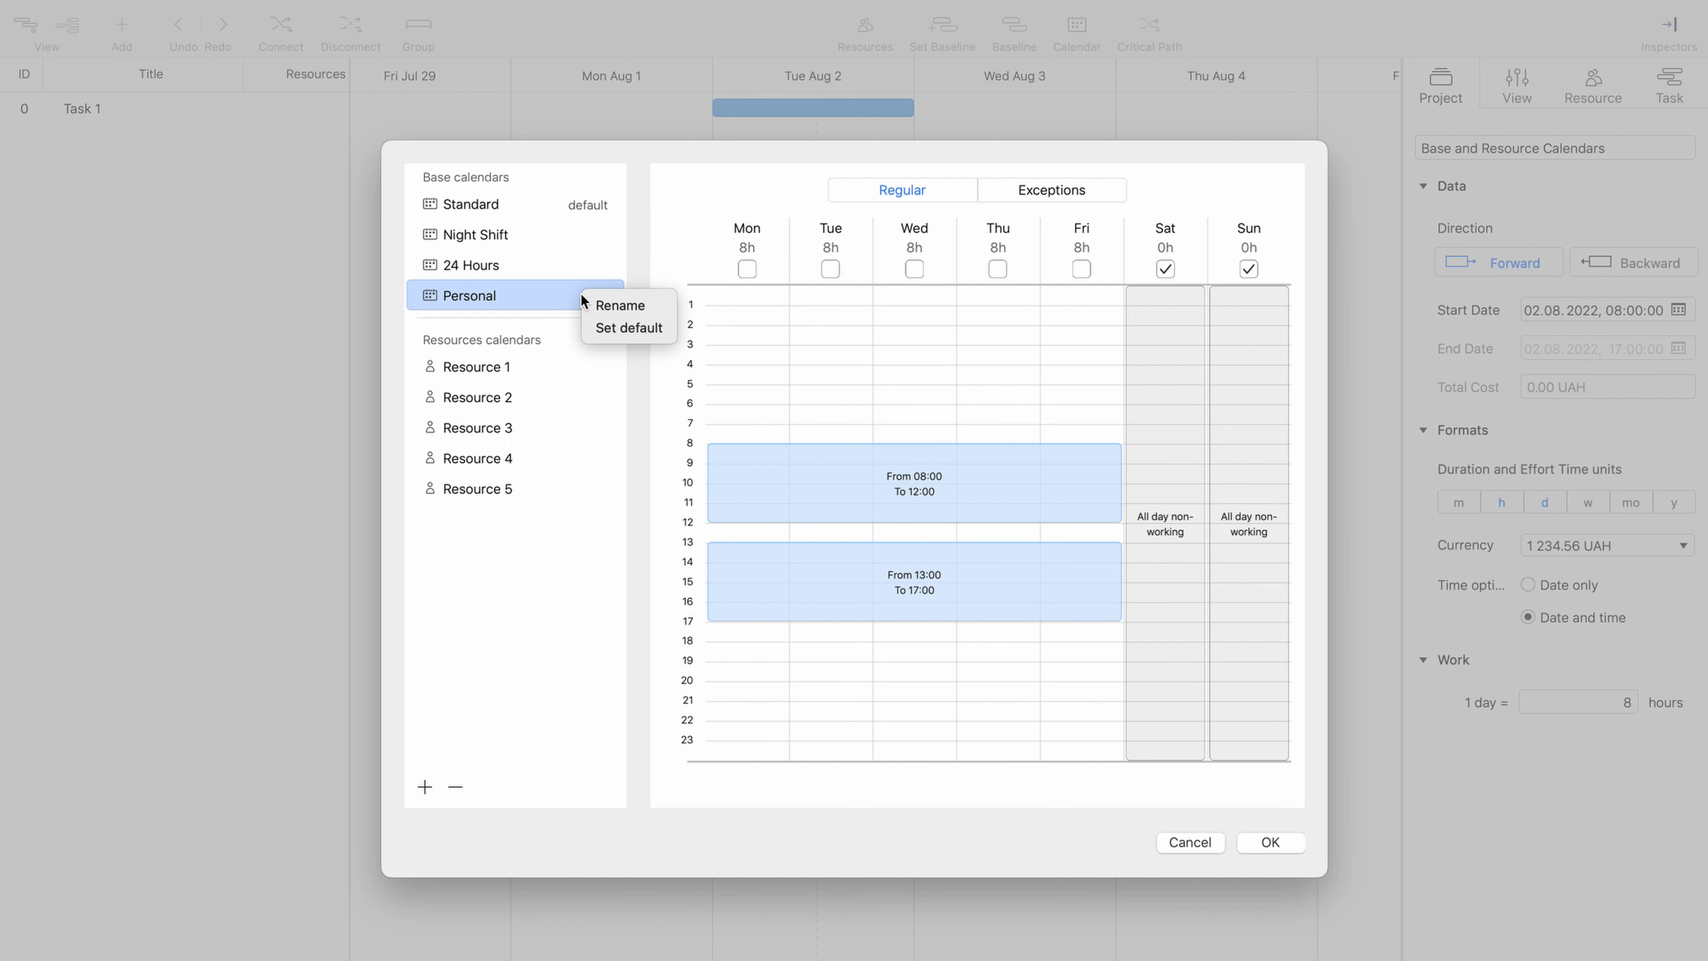
click(607, 333)
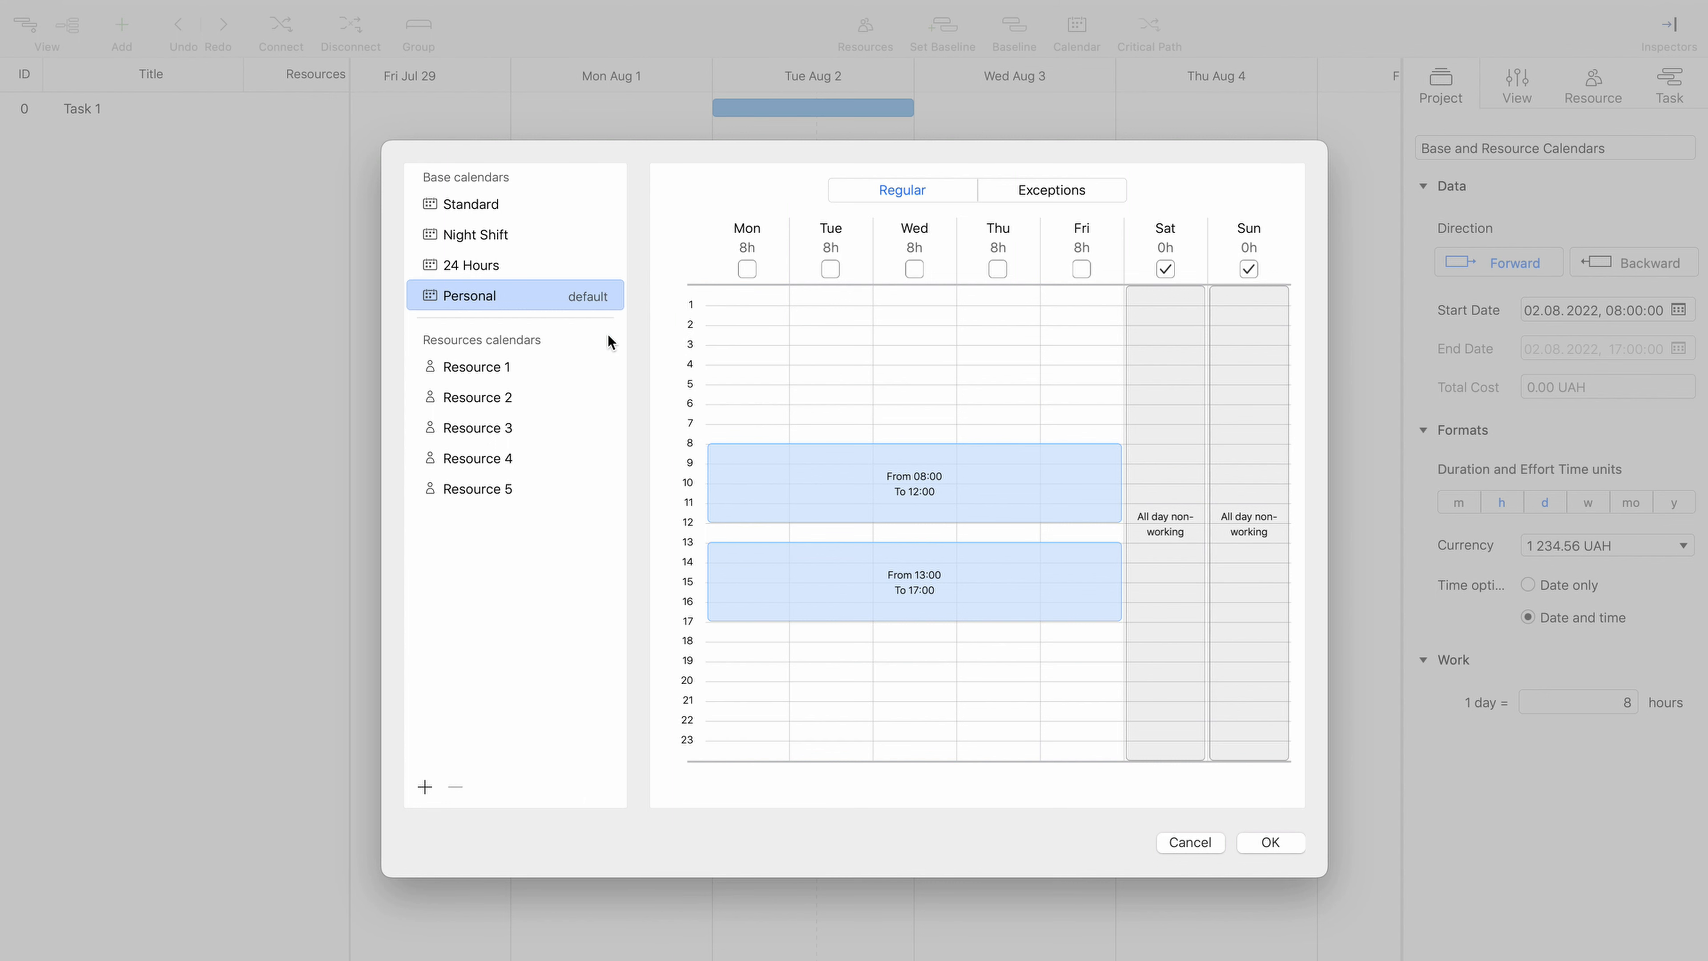
- View Resource 1's calendar and its available base calendars, keeping Standard selected
click(542, 362)
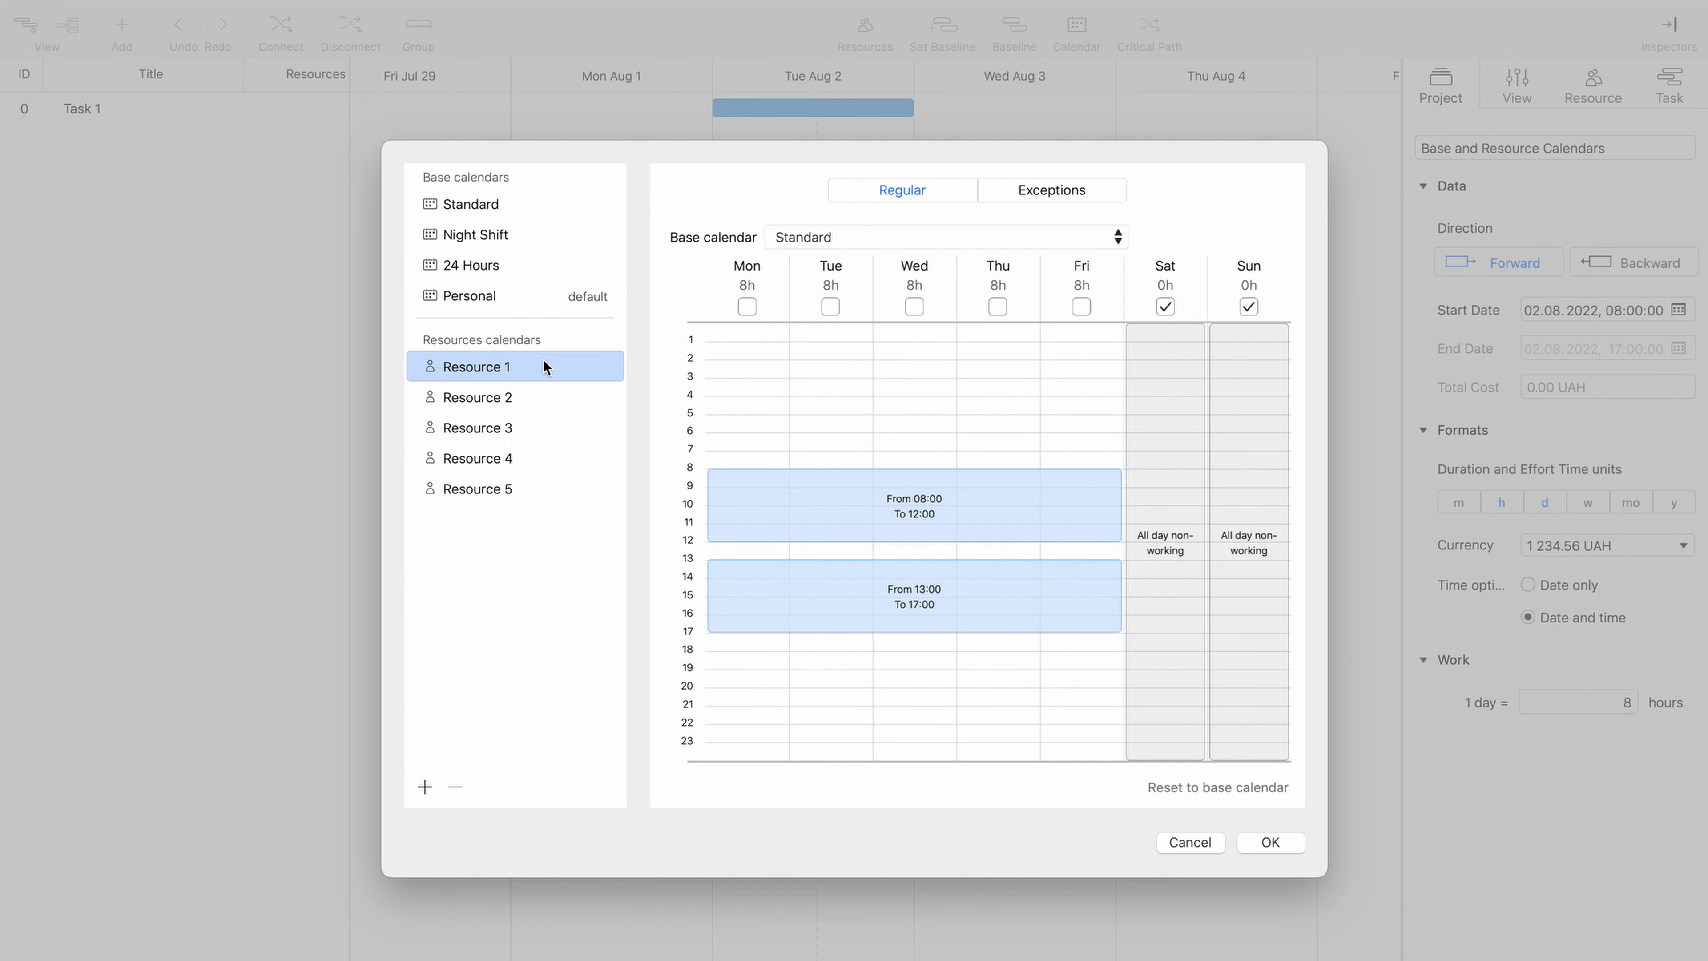
click(852, 237)
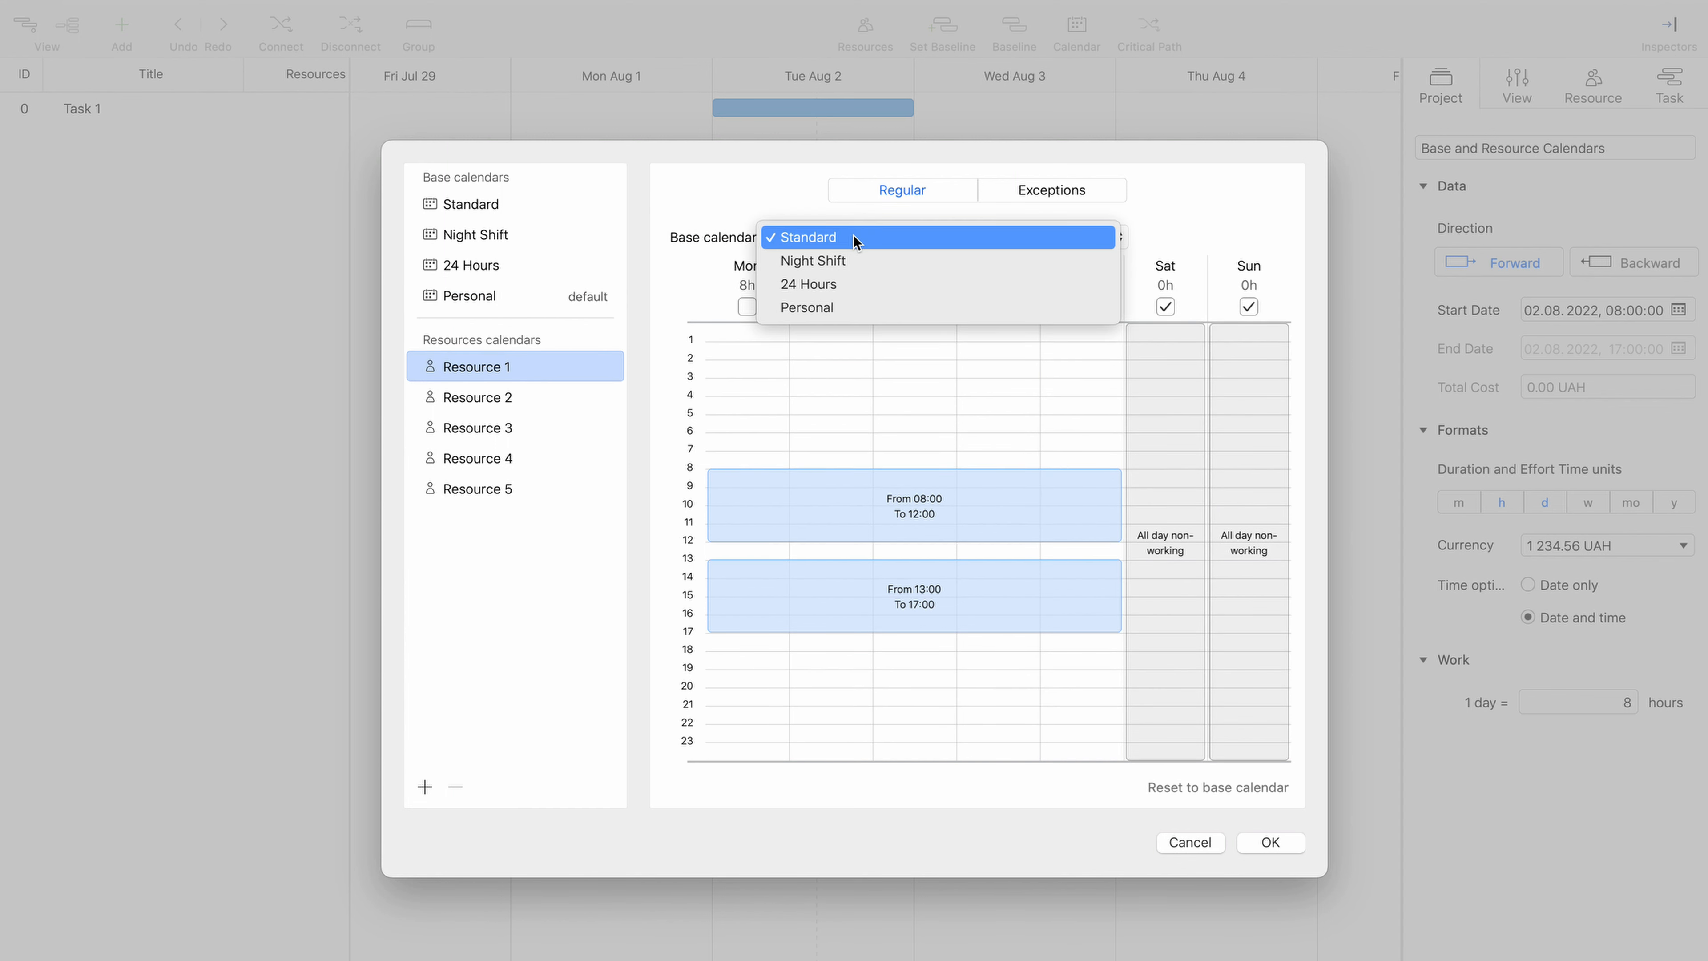
click(874, 239)
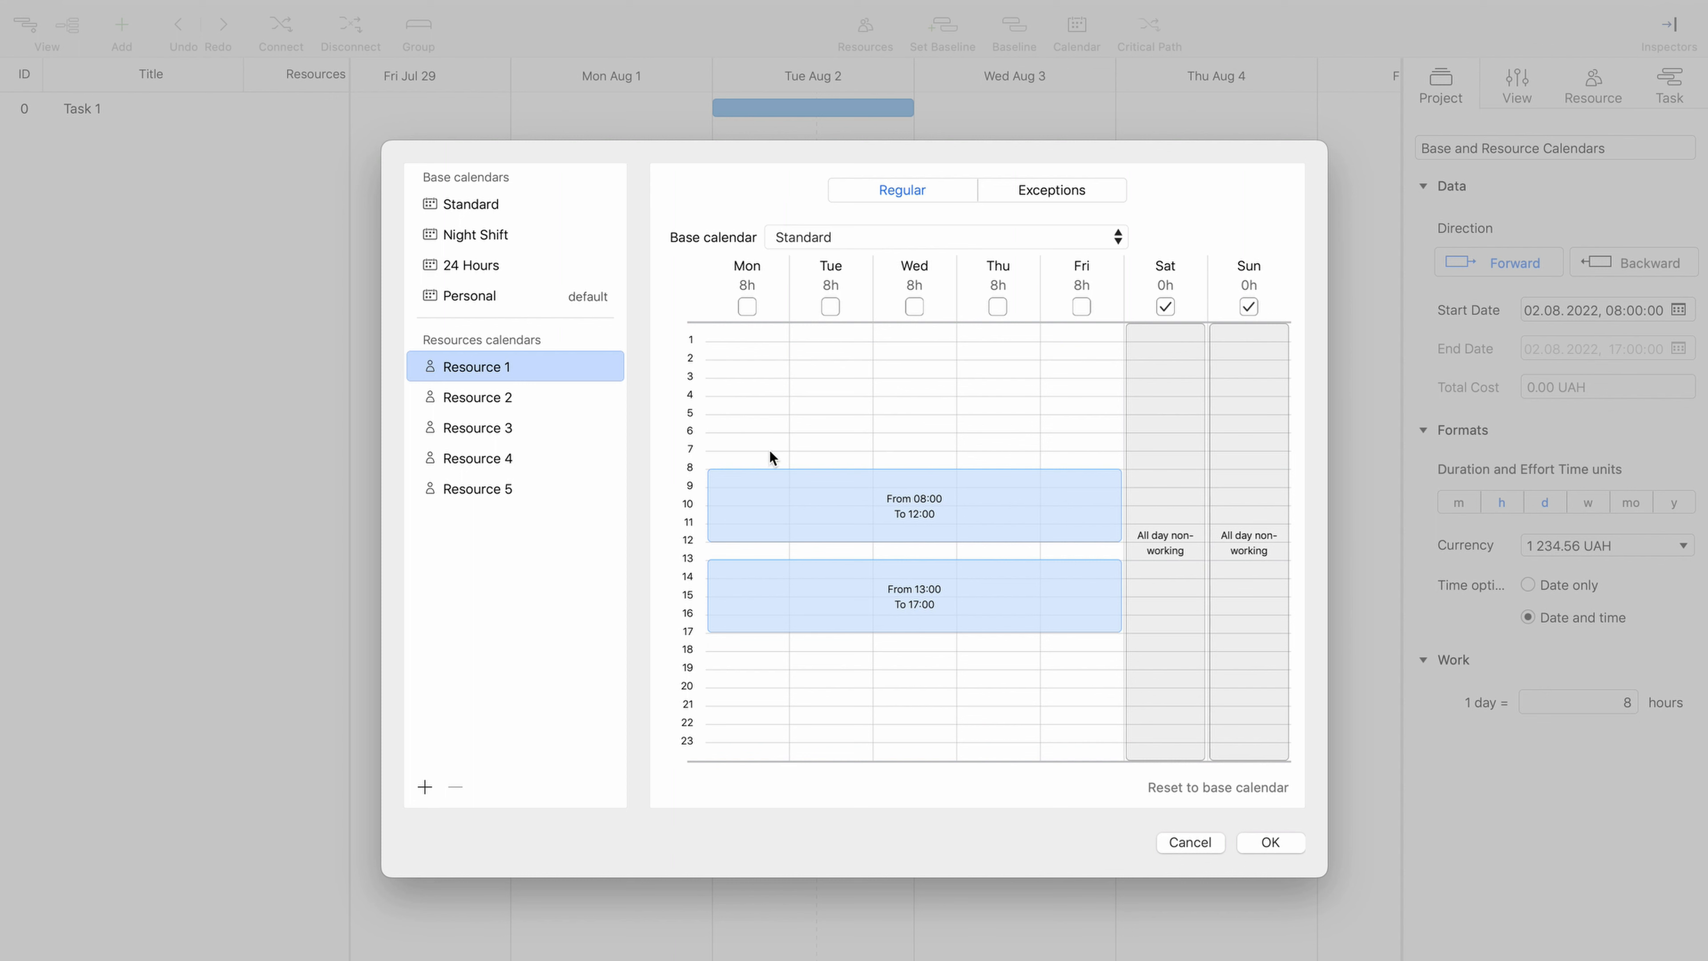
- Try custom Resource 1 hours with Monday 07:00–18:00 and Tuesday non-working, and reset them to the base calendar
drag(770, 457, 762, 653)
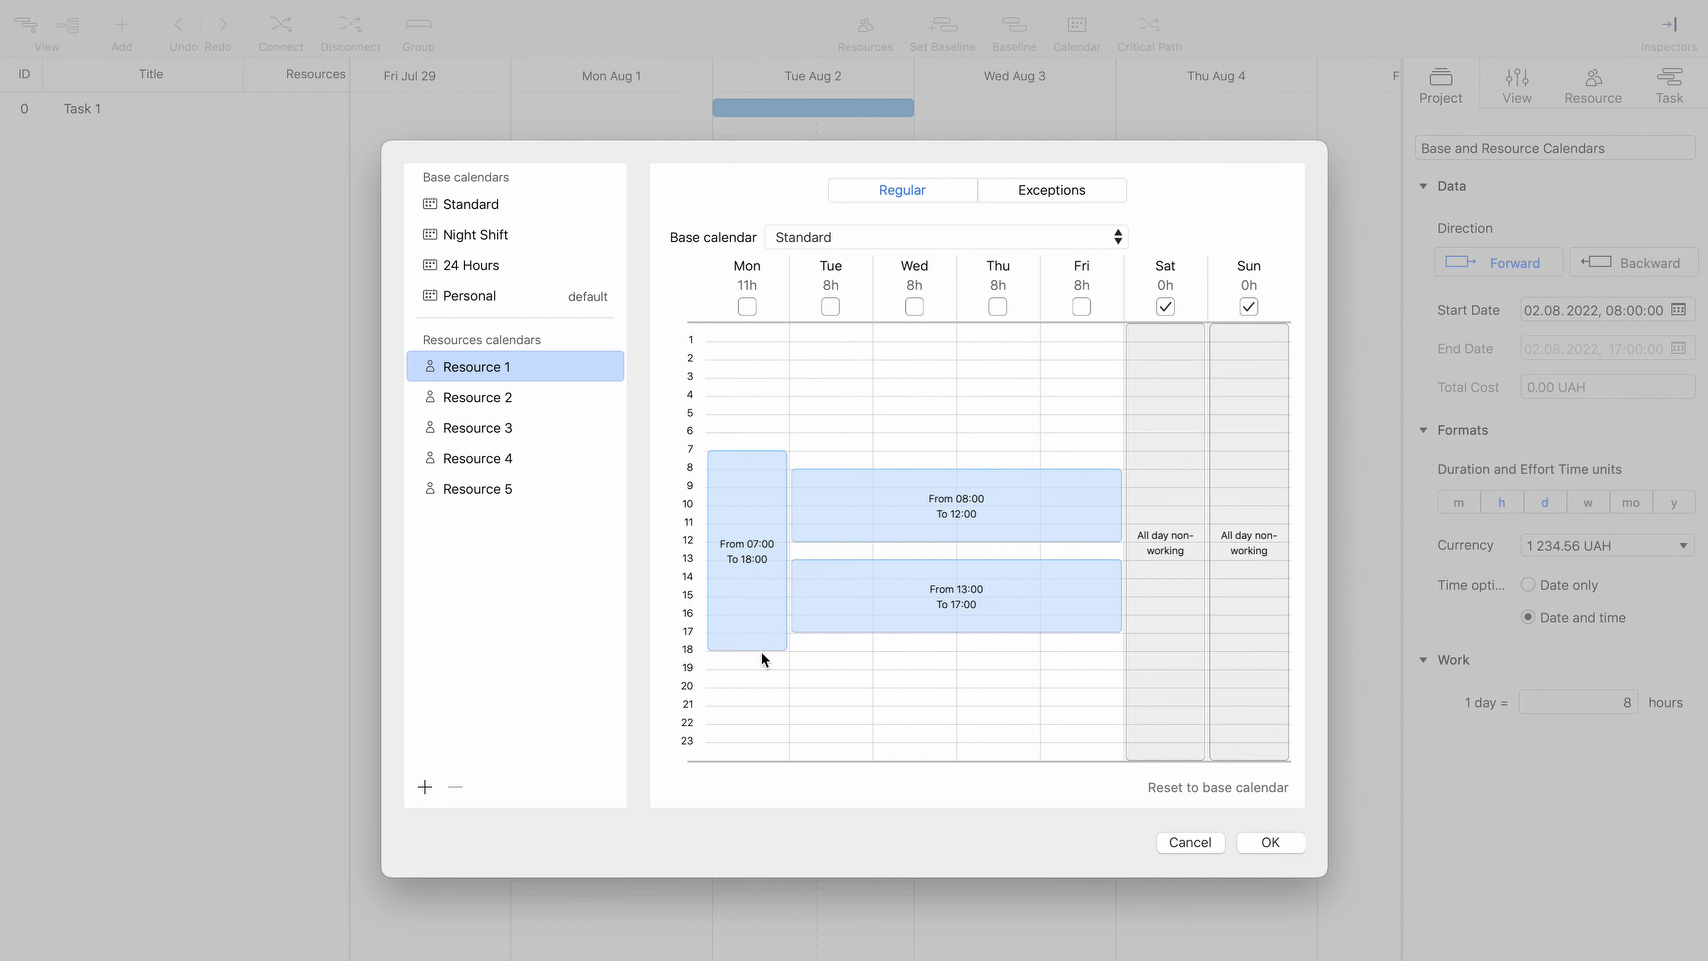
click(831, 307)
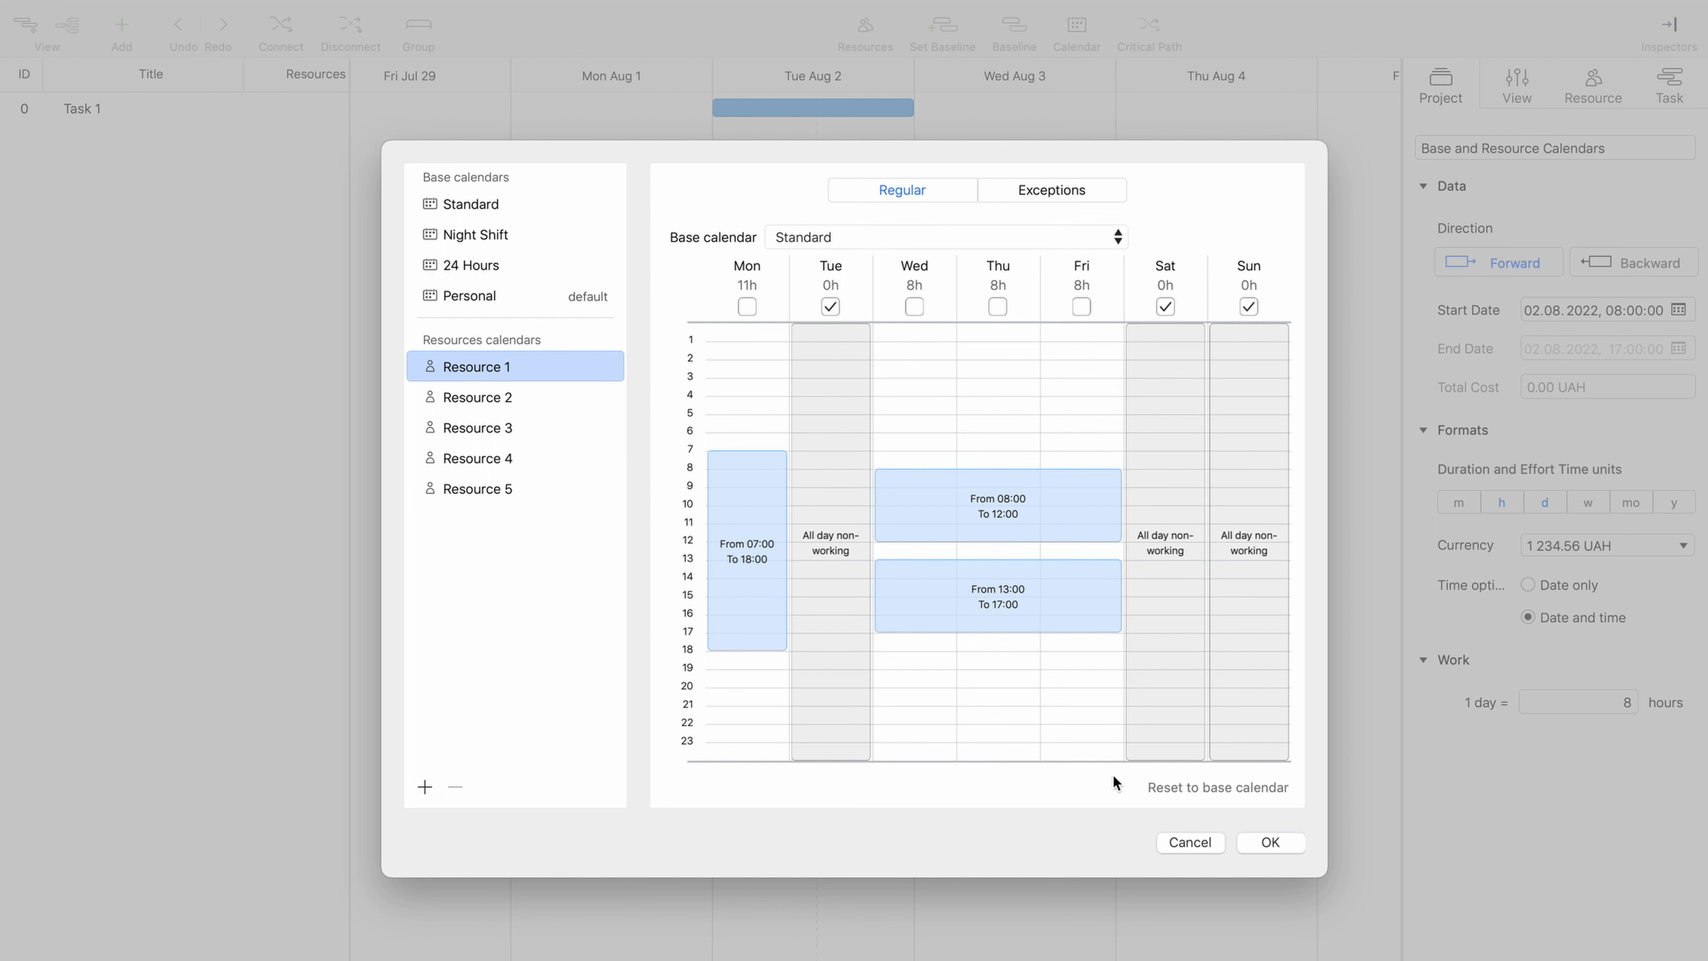
click(1224, 789)
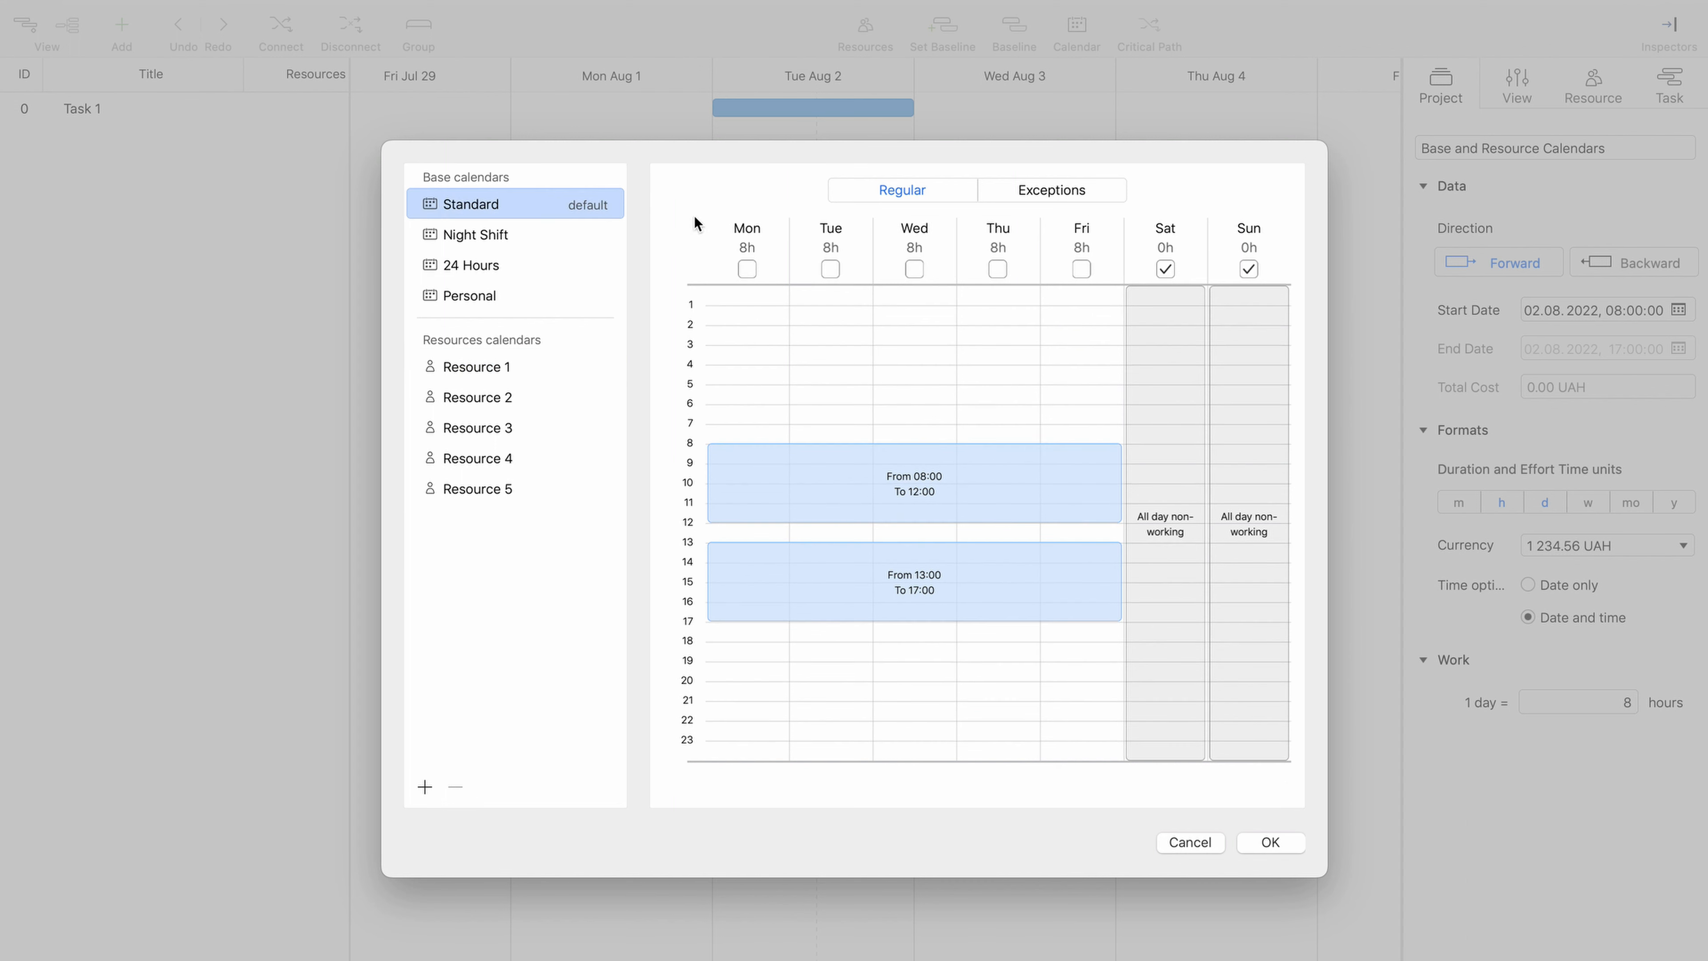
- Set the Standard calendar's regular weekday hours to 07:00–11:00 and 12:00–16:00, and mark Wednesday as non-working
click(917, 195)
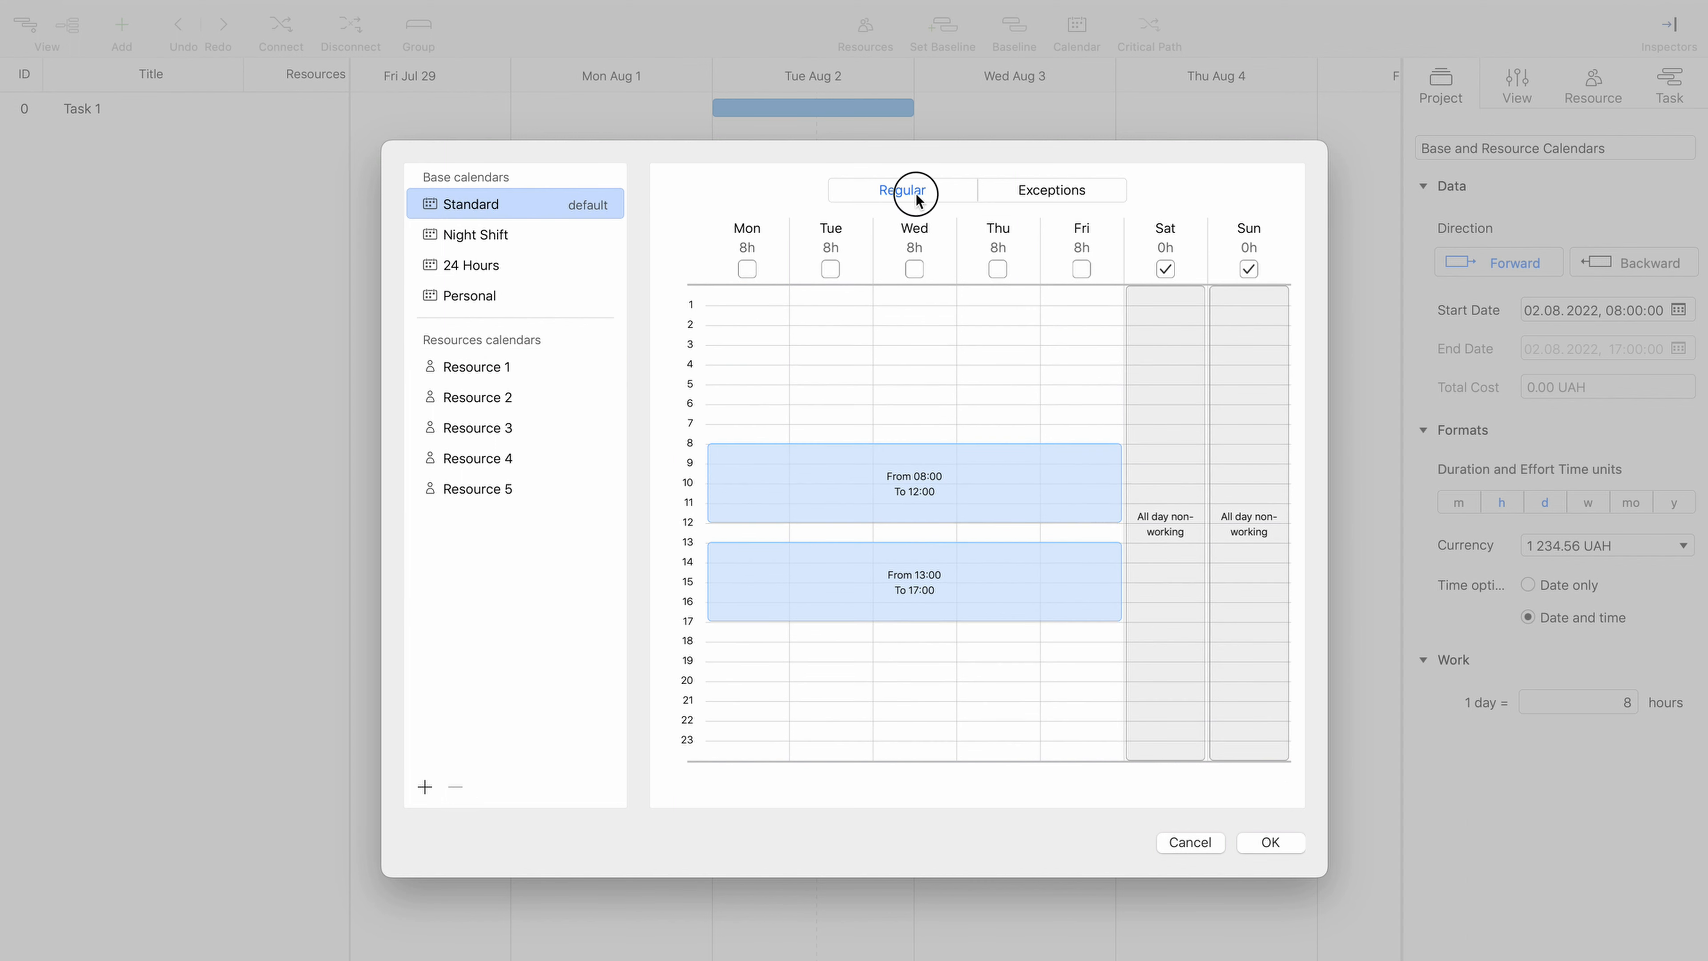
click(1032, 191)
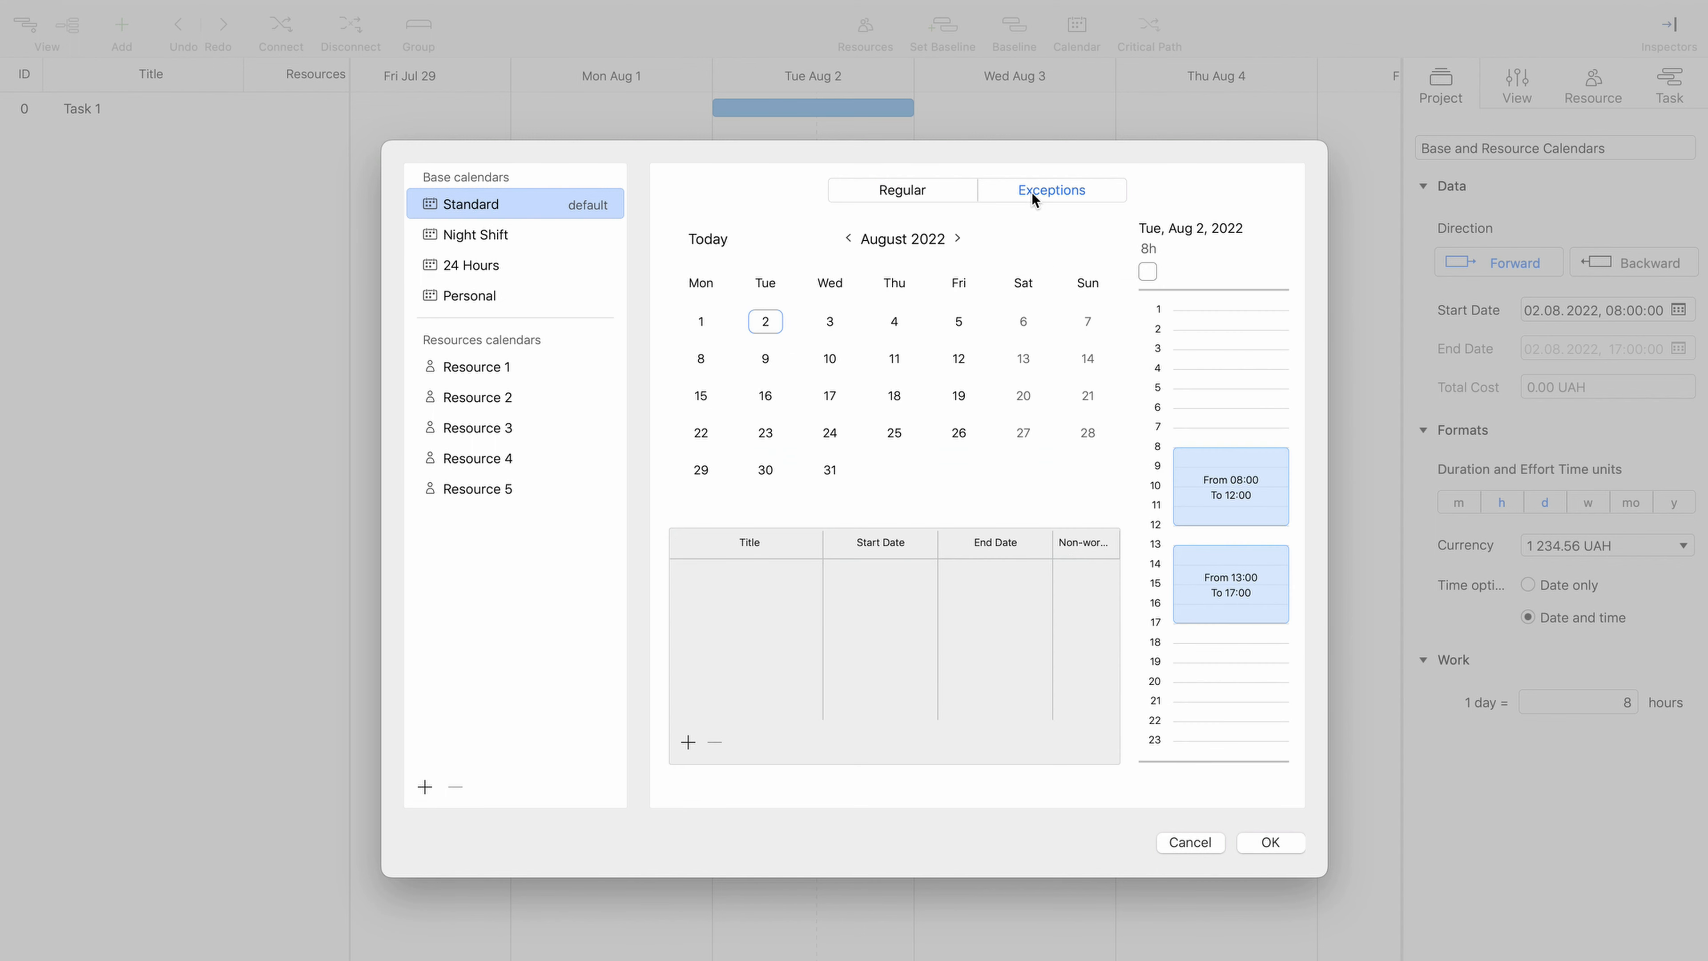
click(957, 191)
drag(800, 484, 807, 478)
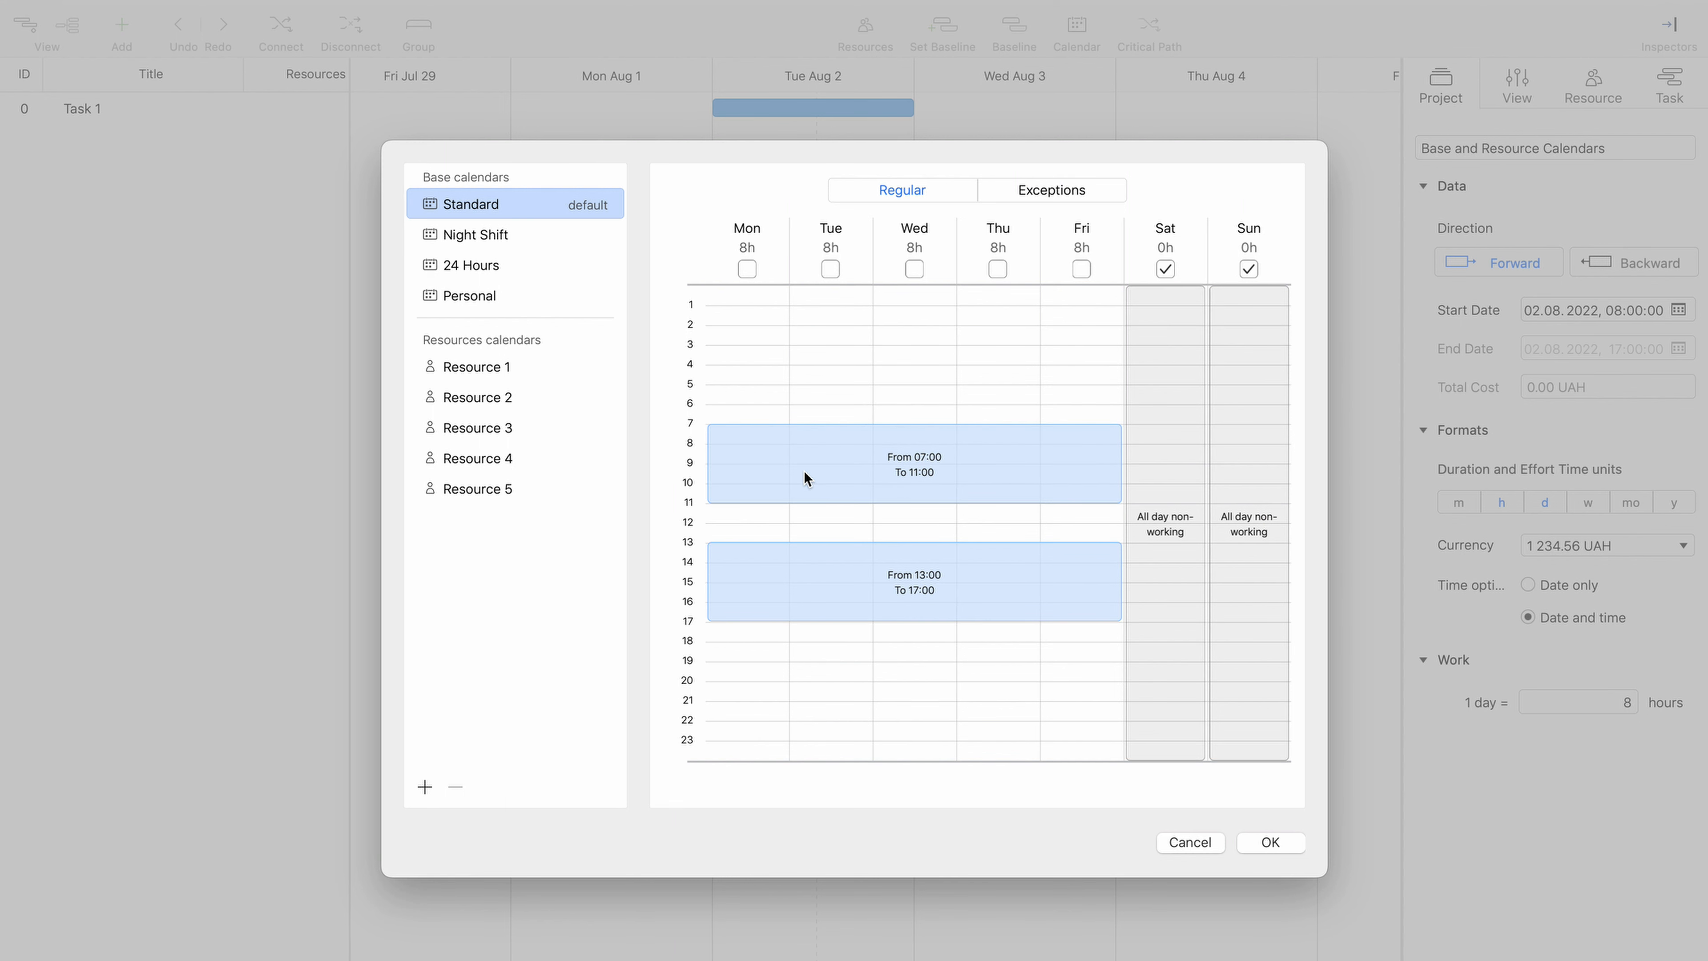
drag(804, 542, 804, 525)
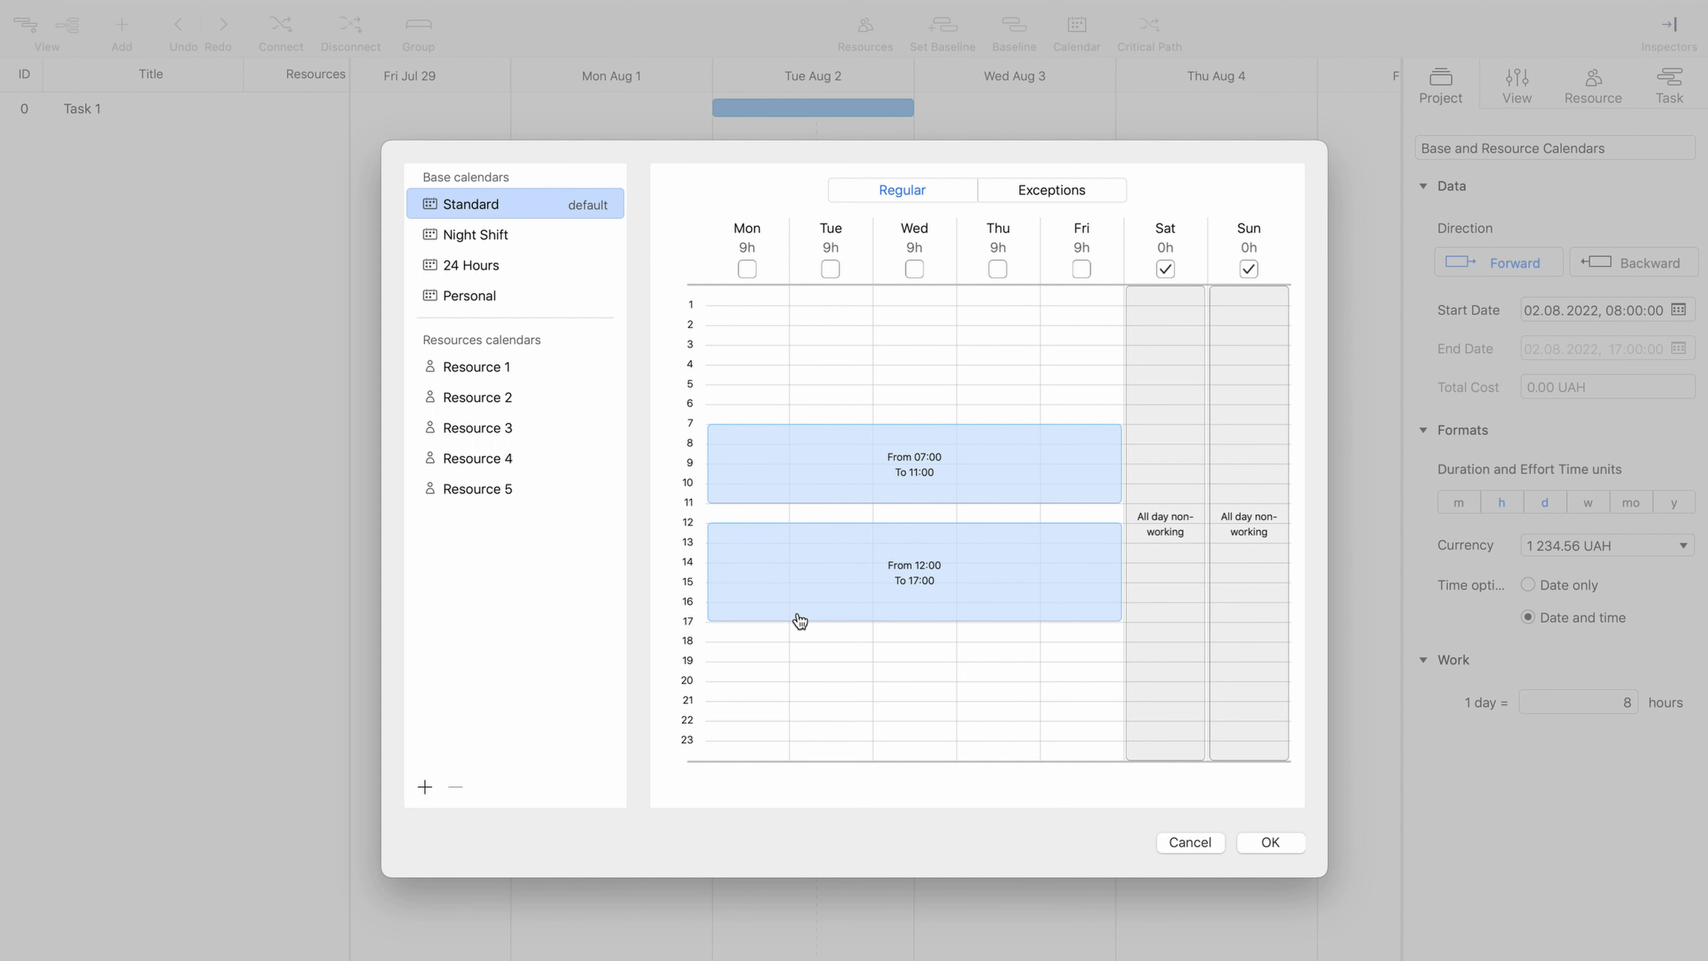
drag(796, 620, 797, 603)
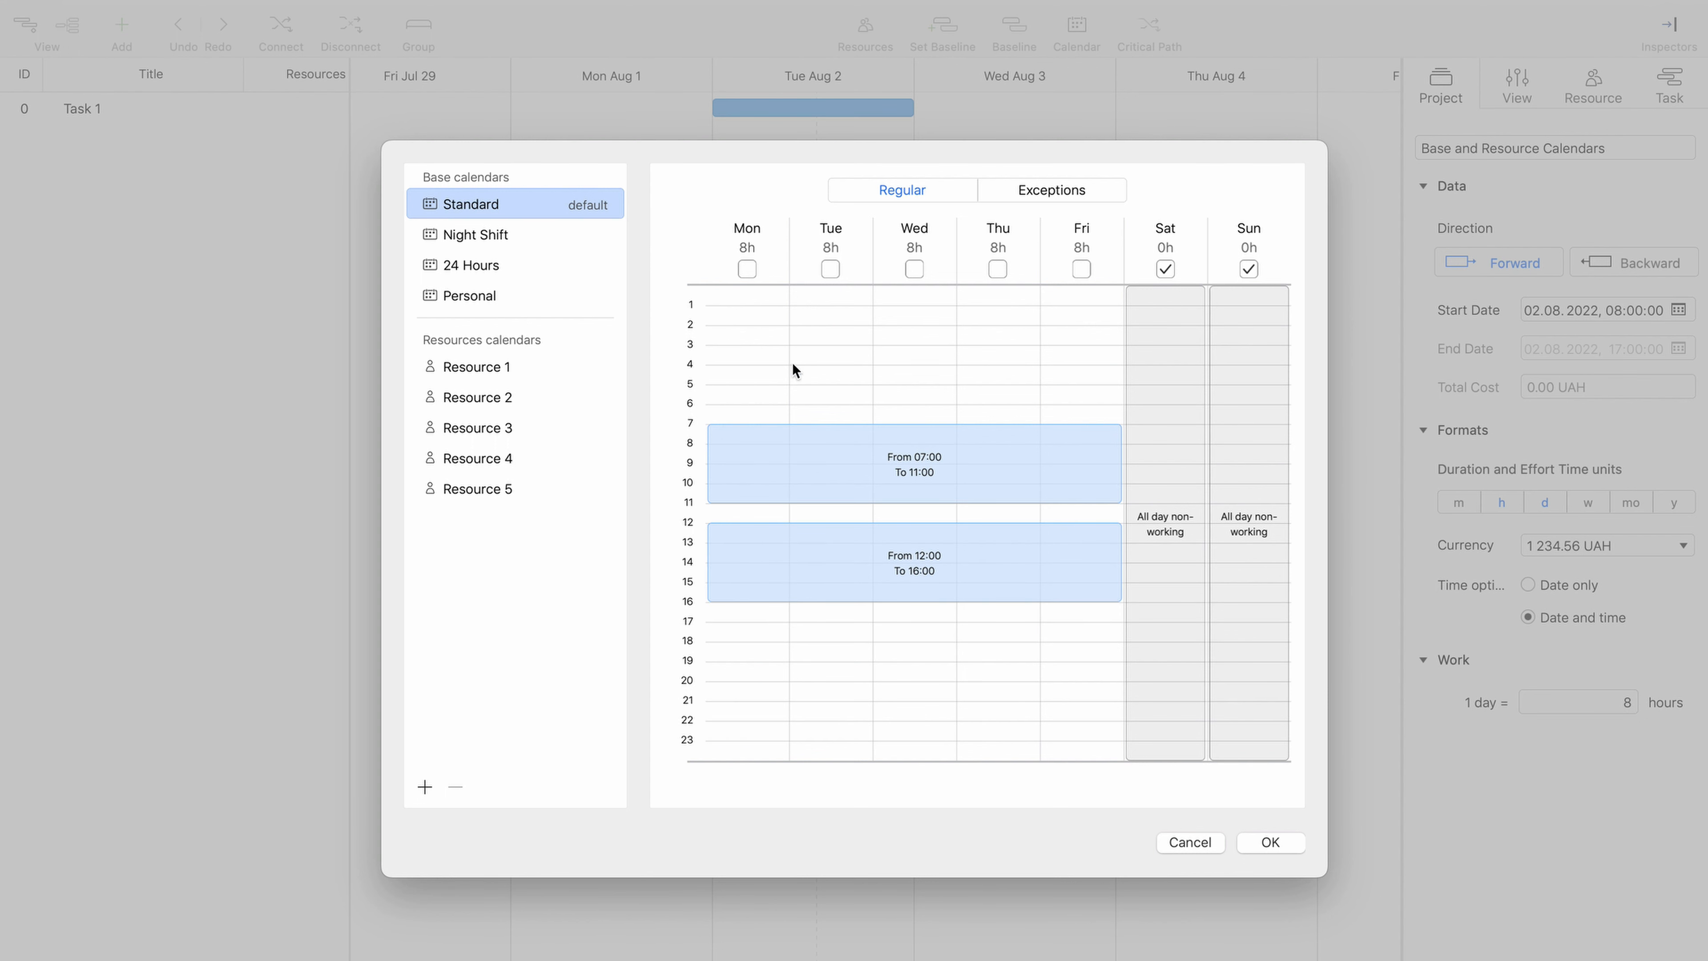
click(915, 269)
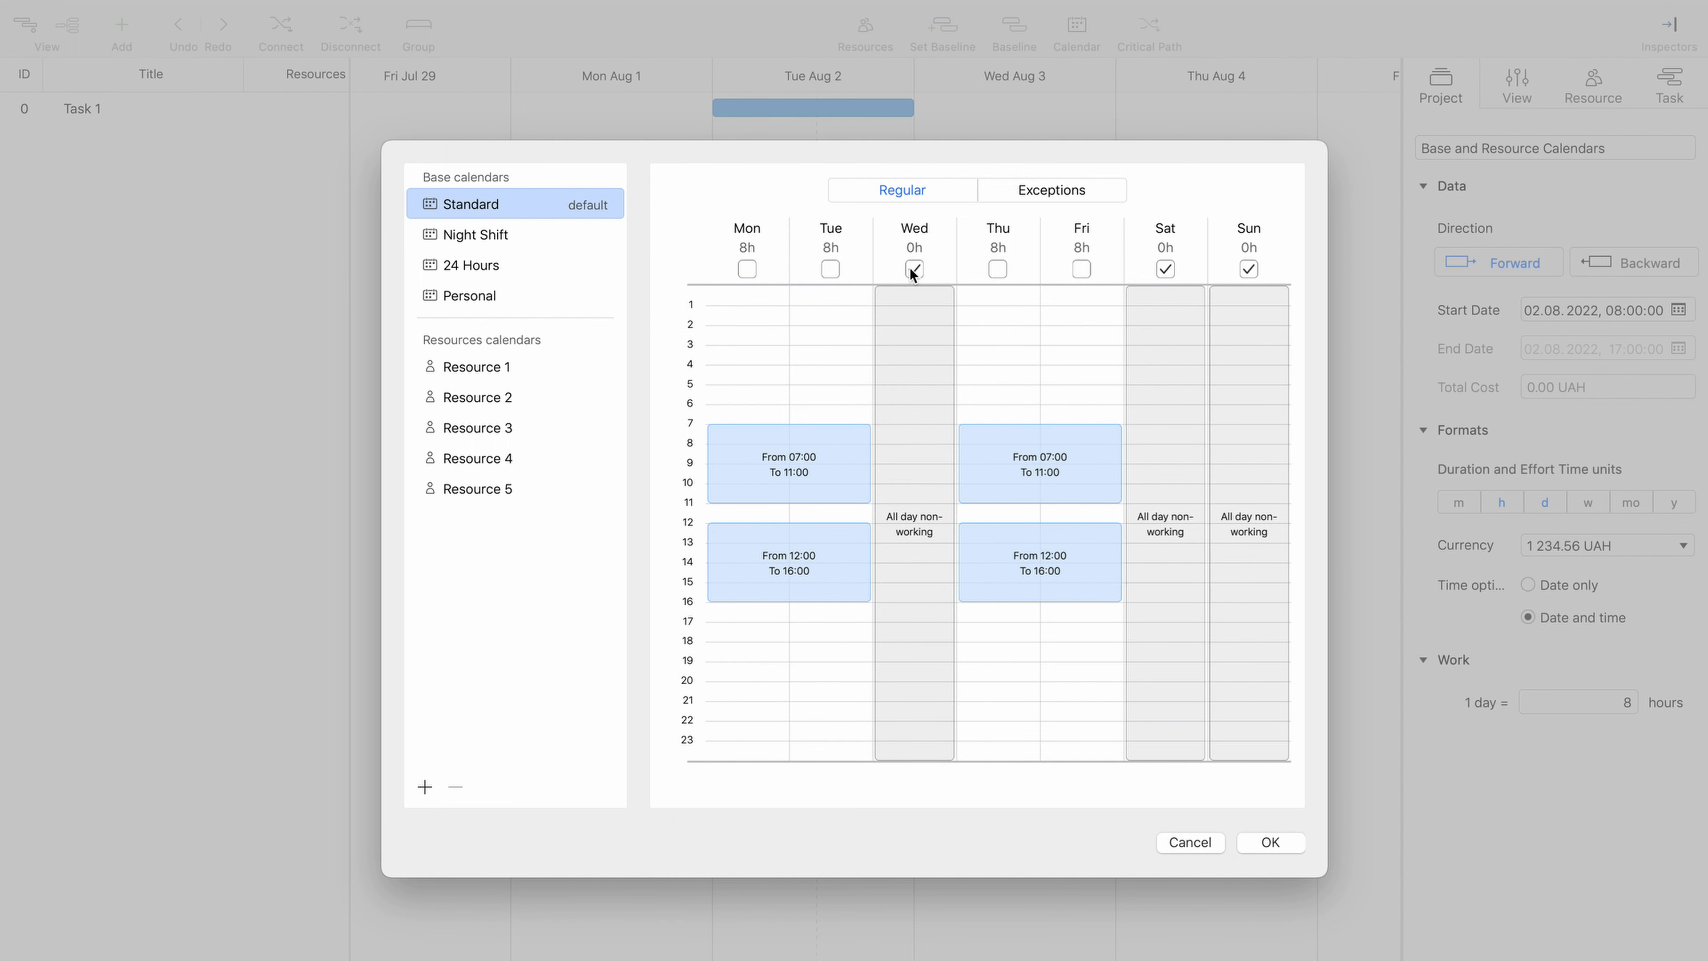
- Add an exception titled "Additiona hours" to Standard for 15 Aug 2022 with working hours 06:00–16:00 and 17:00–22:00
click(1021, 197)
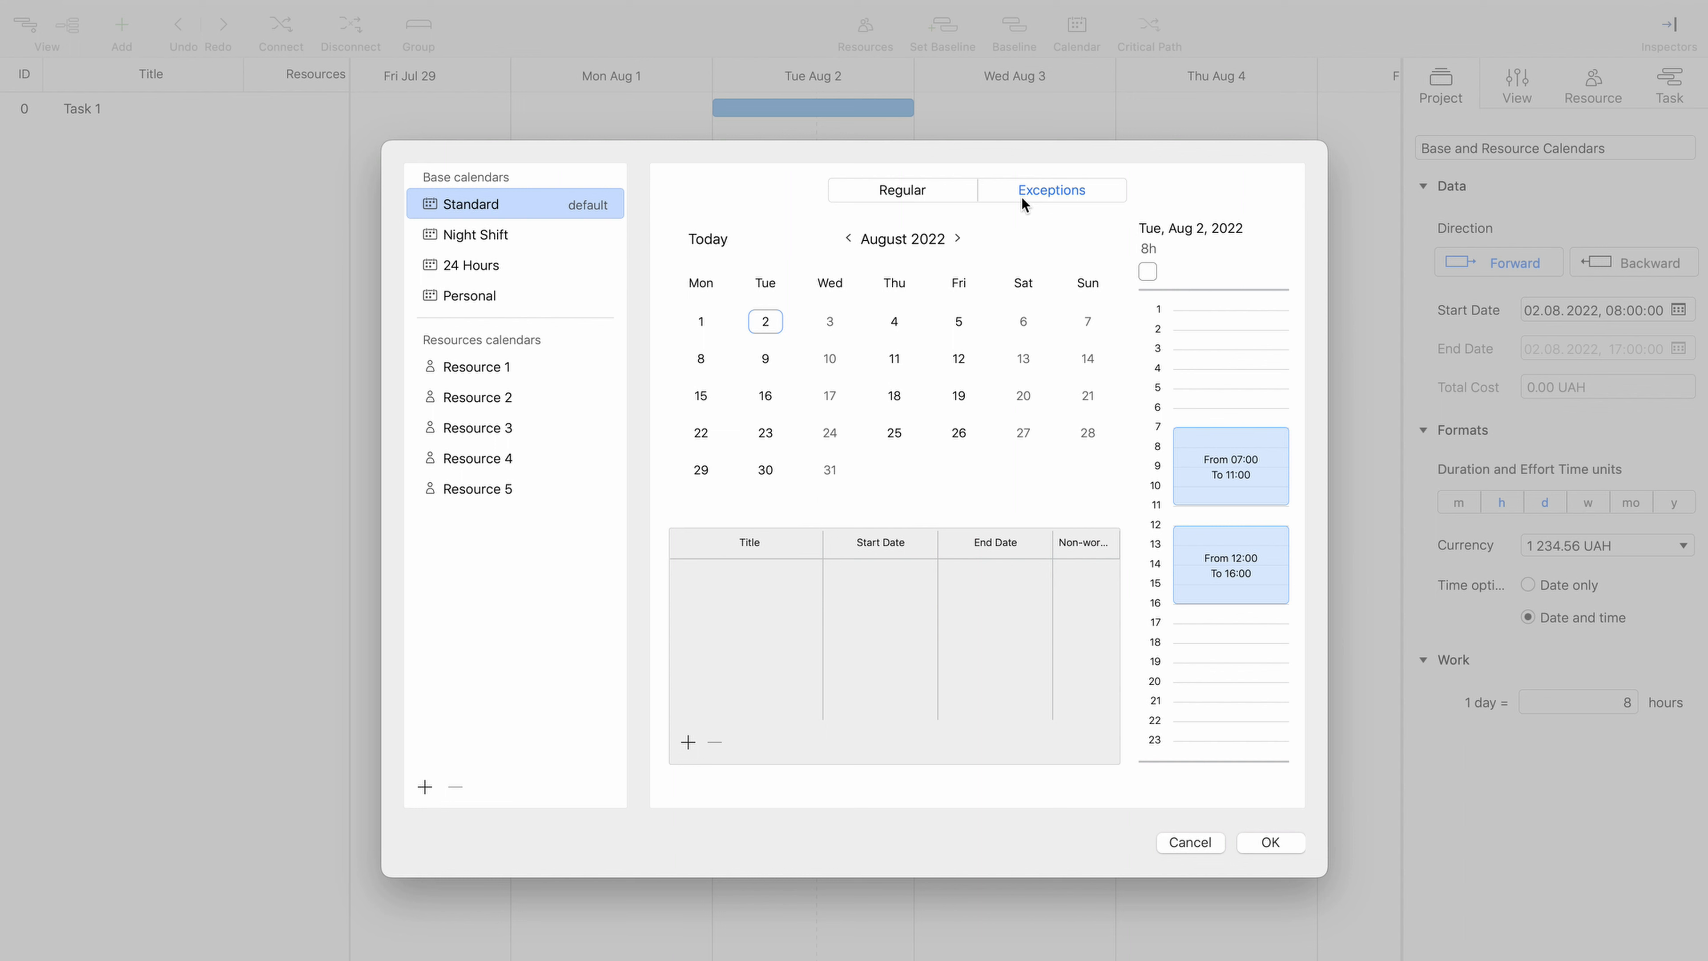
click(702, 396)
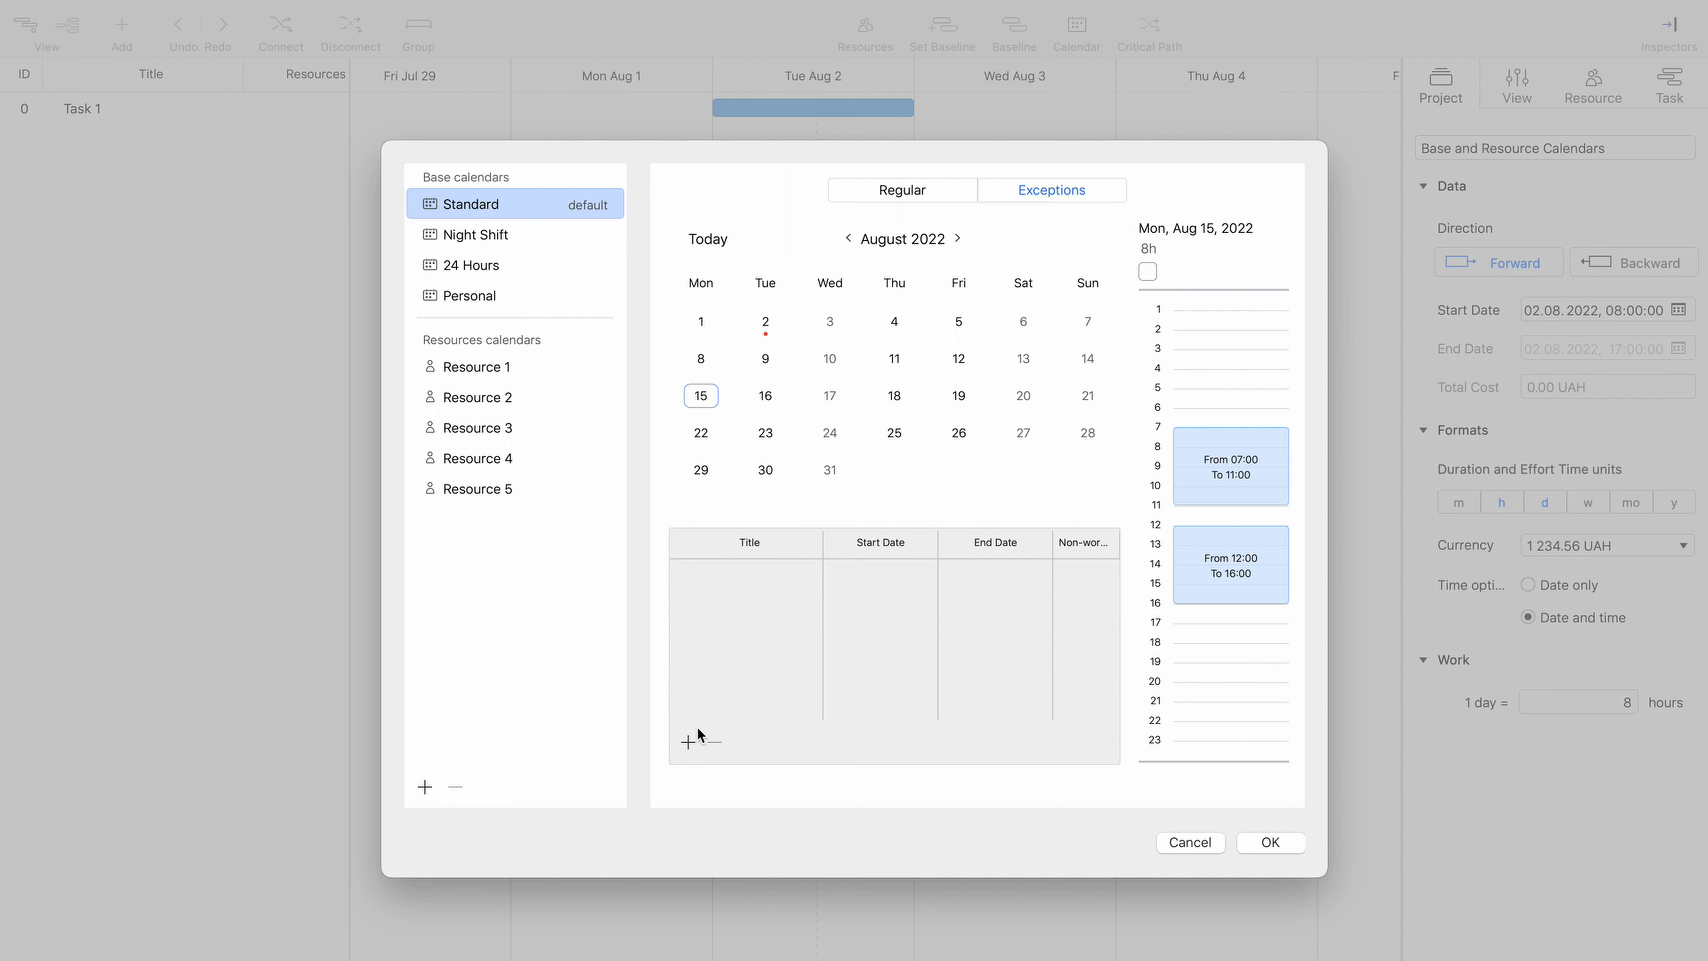
click(688, 744)
text(A)
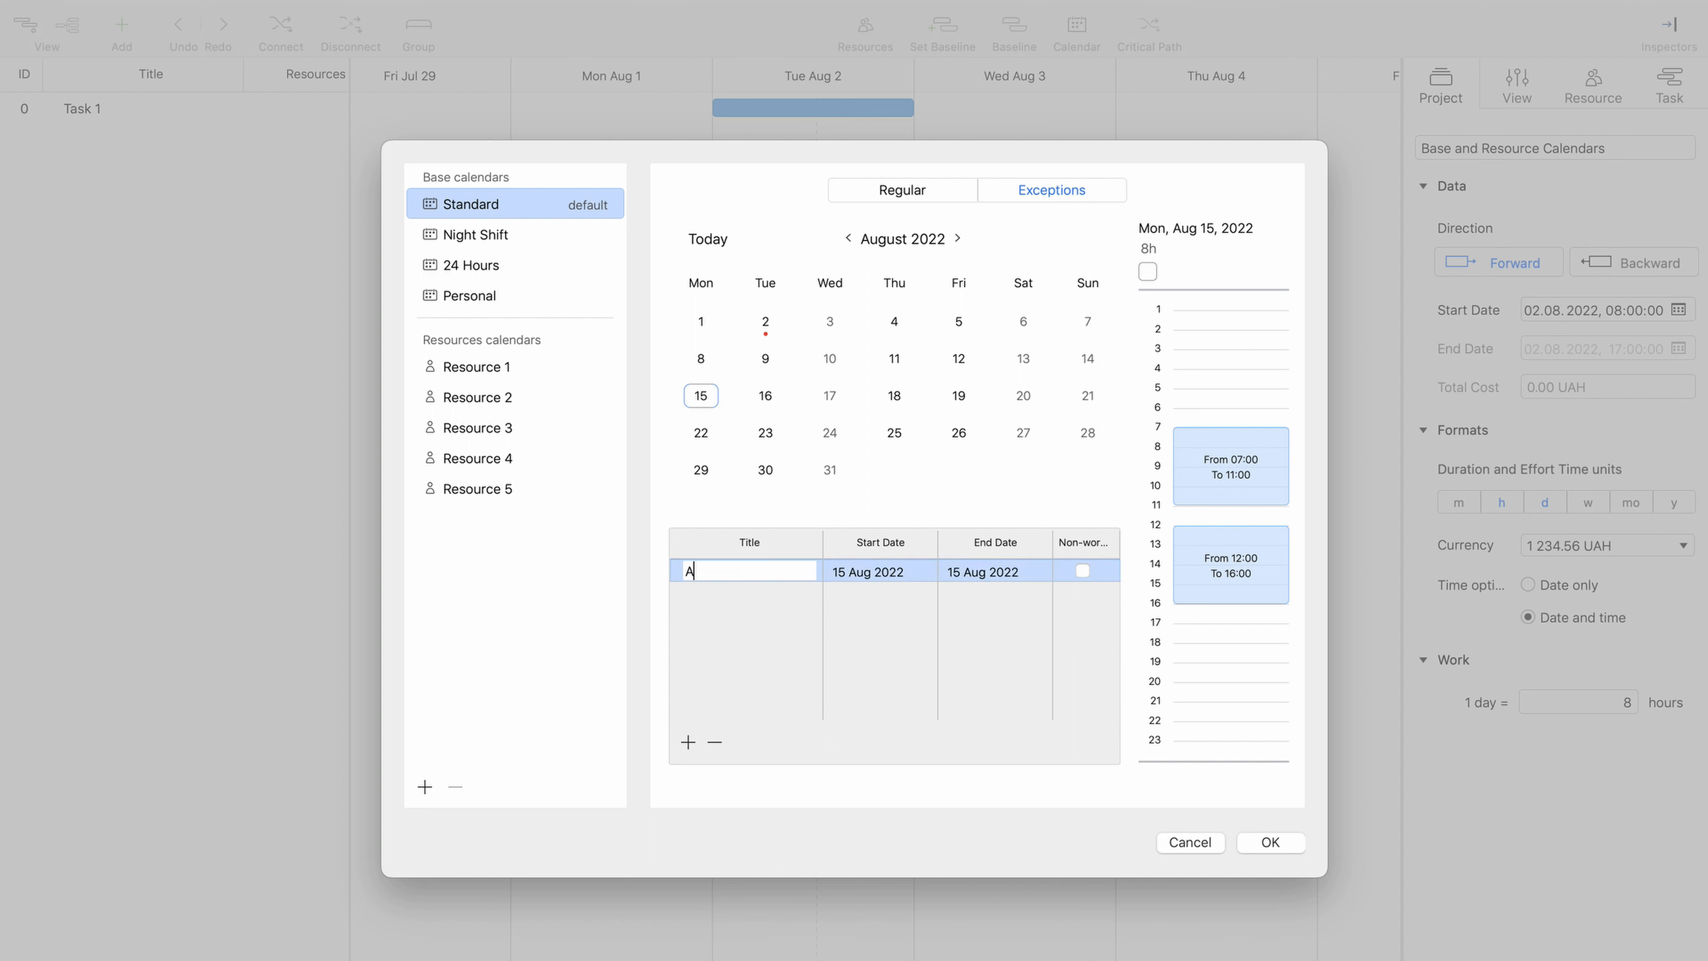
text(dditiona hours)
key(Return)
drag(1217, 408, 1227, 532)
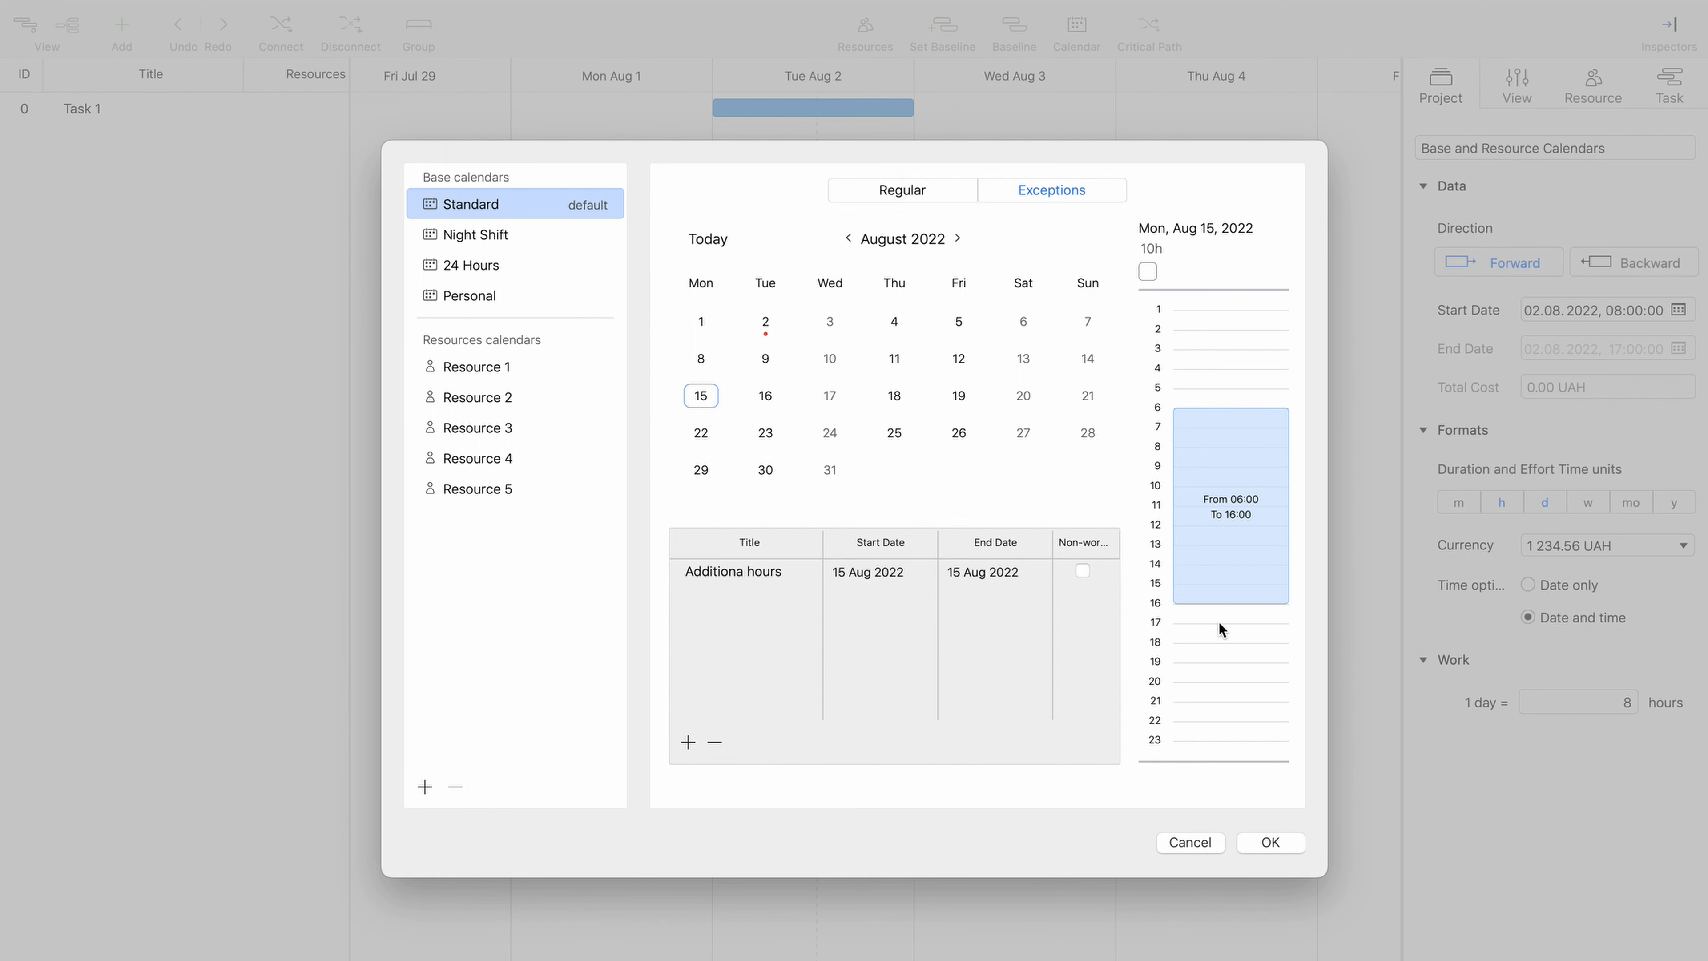
drag(1220, 624, 1222, 721)
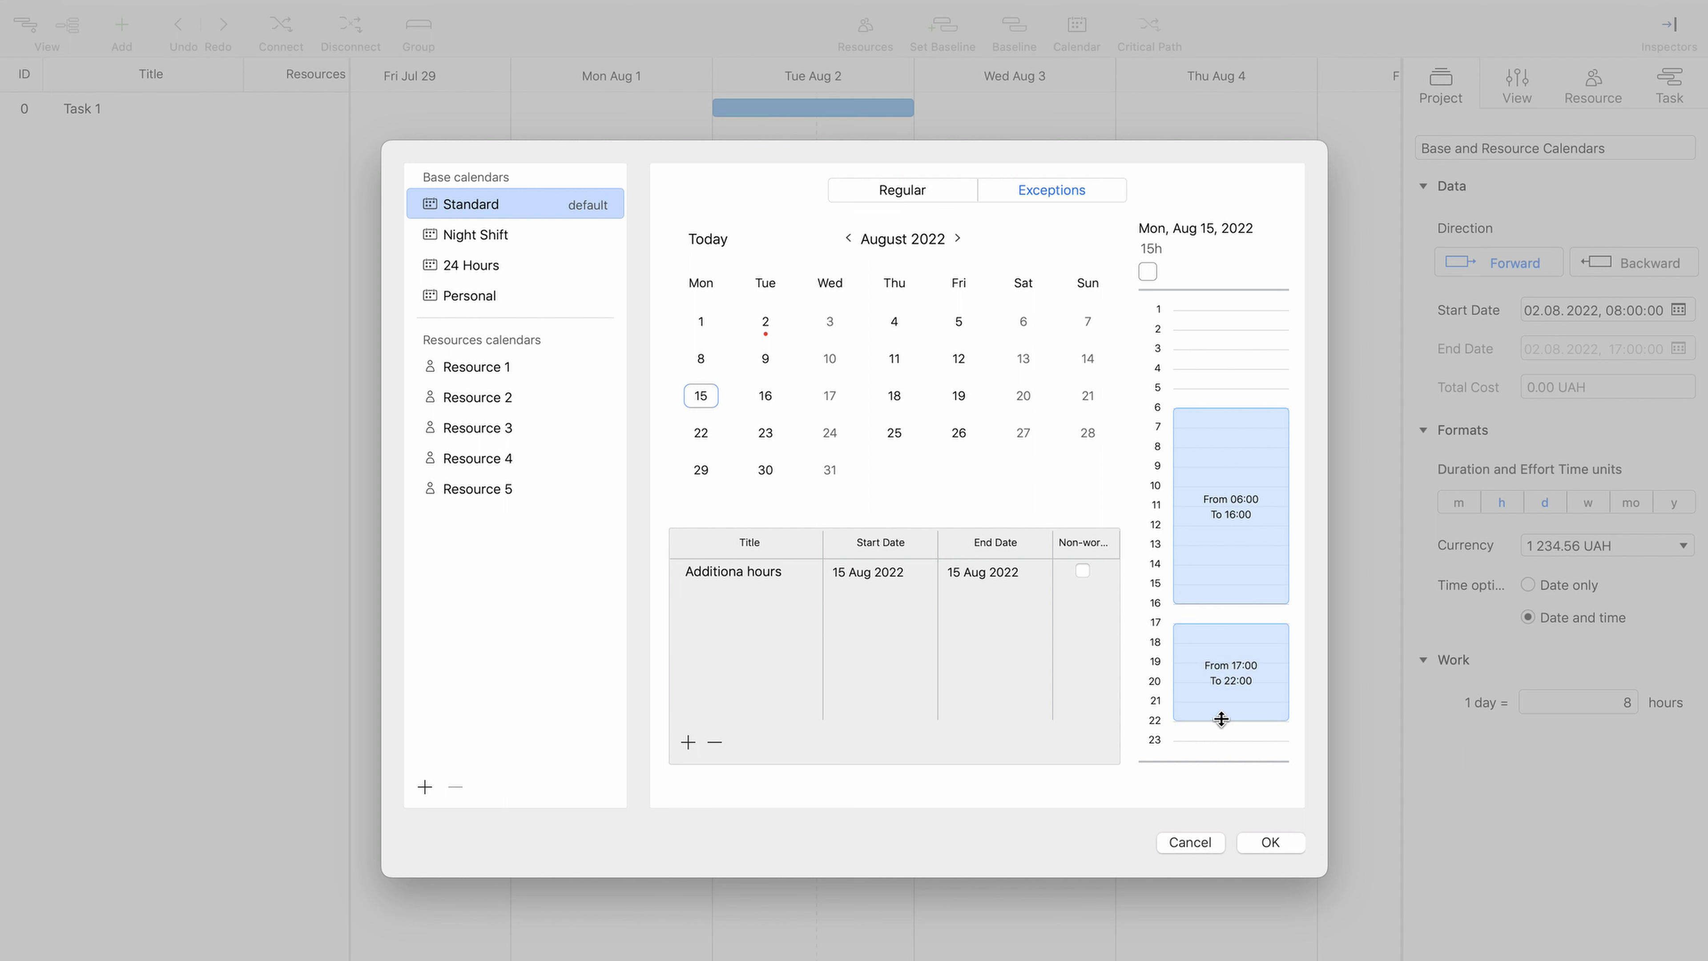
- Add a non-working exception titled "Day-off" to Standard from 22 to 26 Aug 2022 and review both exceptions
click(702, 436)
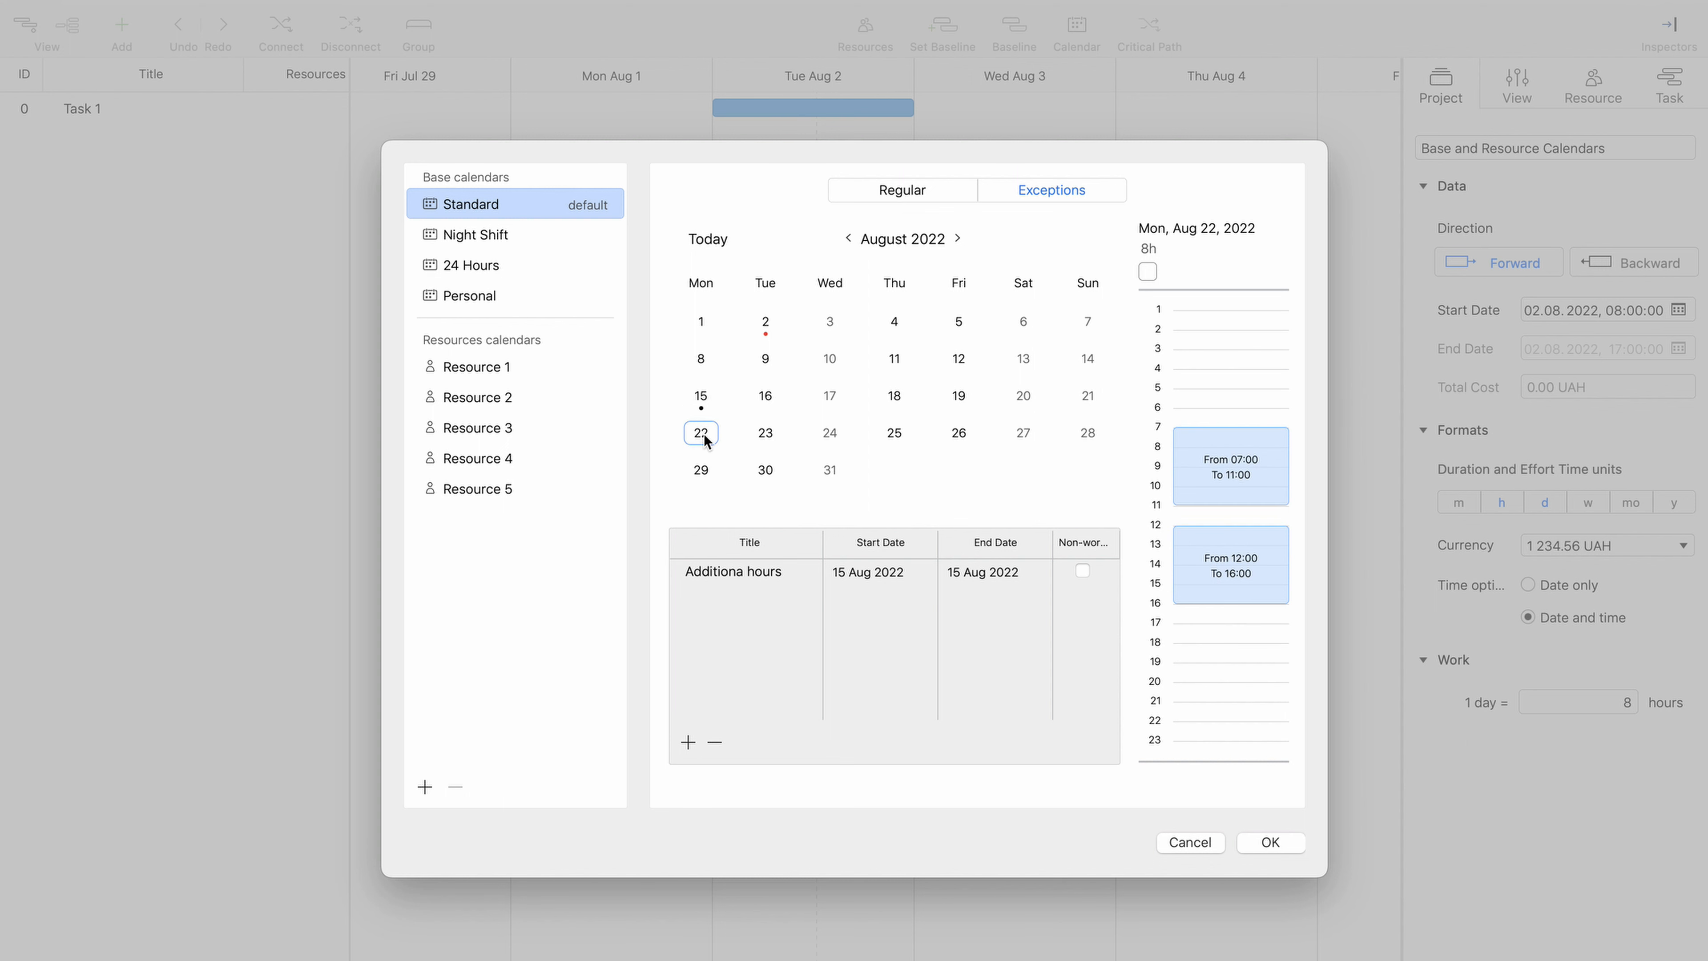
click(687, 742)
text(Day-off)
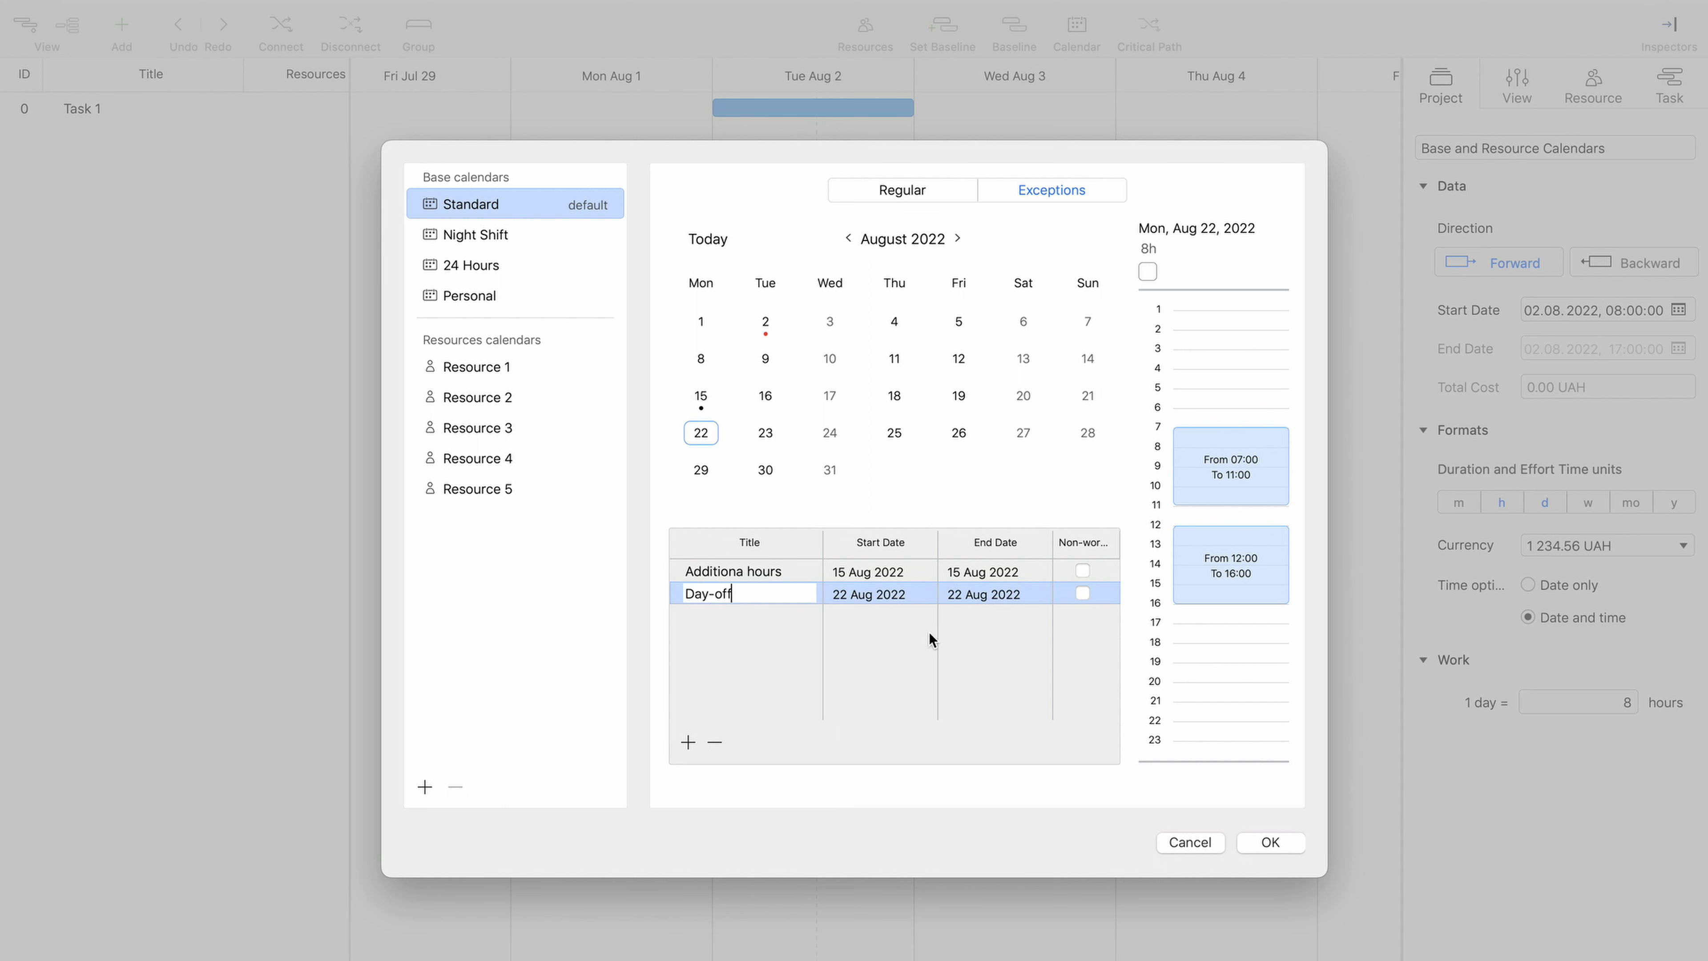
click(1034, 592)
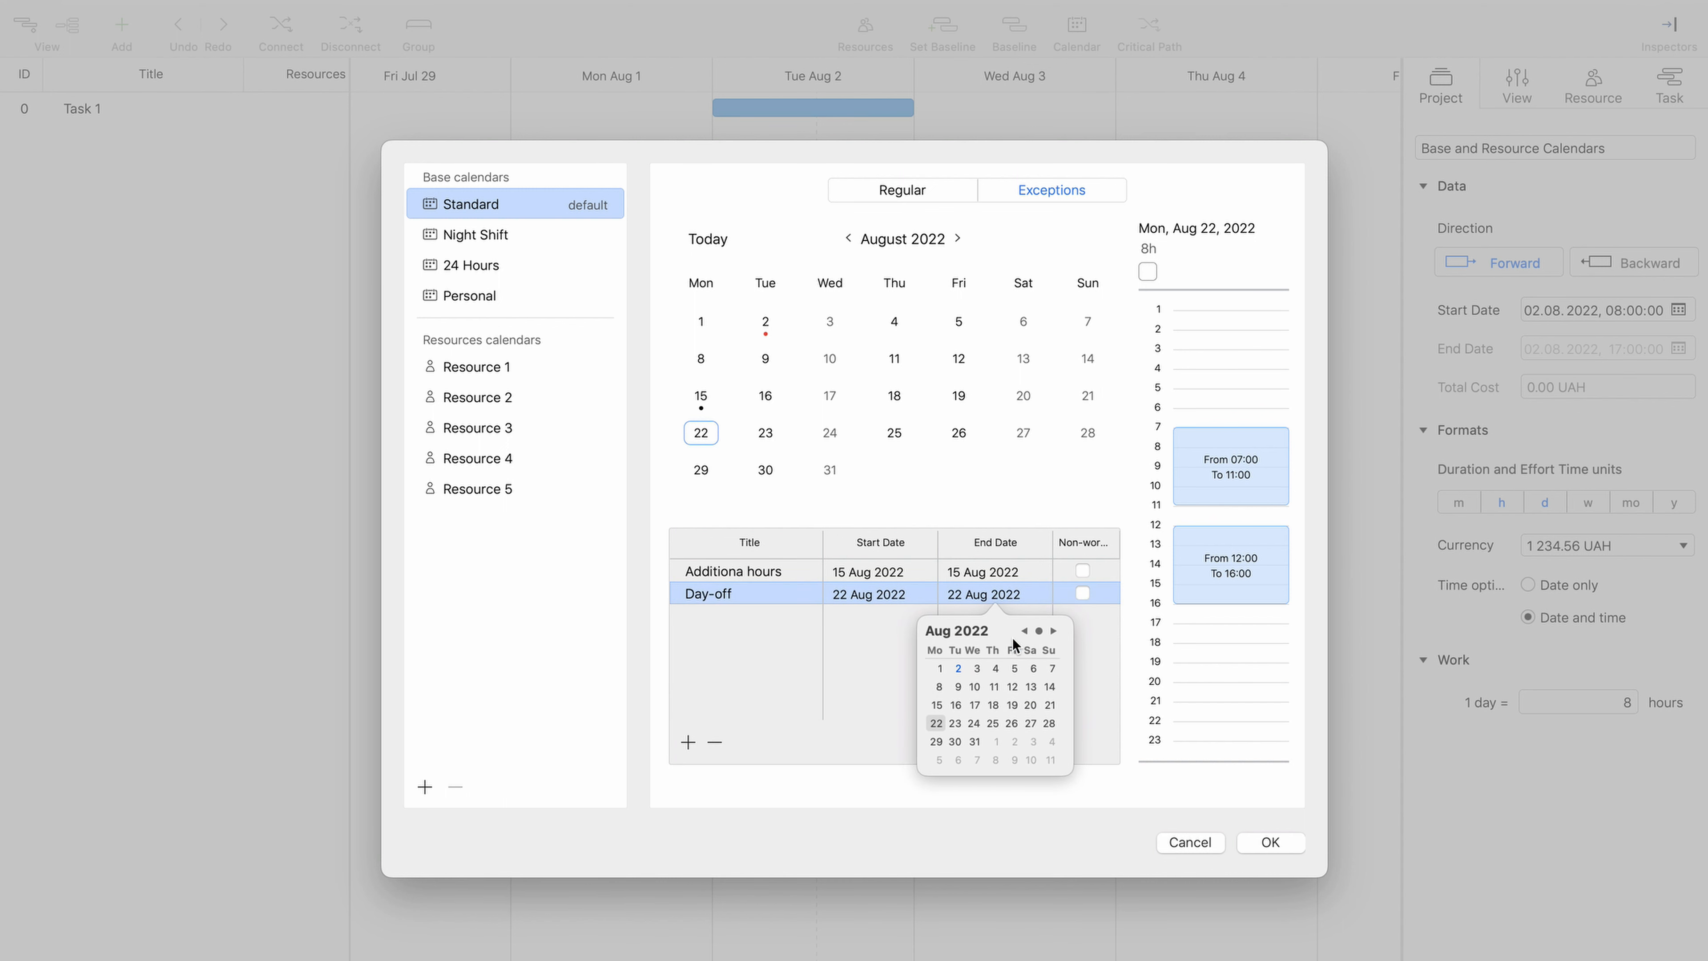
click(1012, 723)
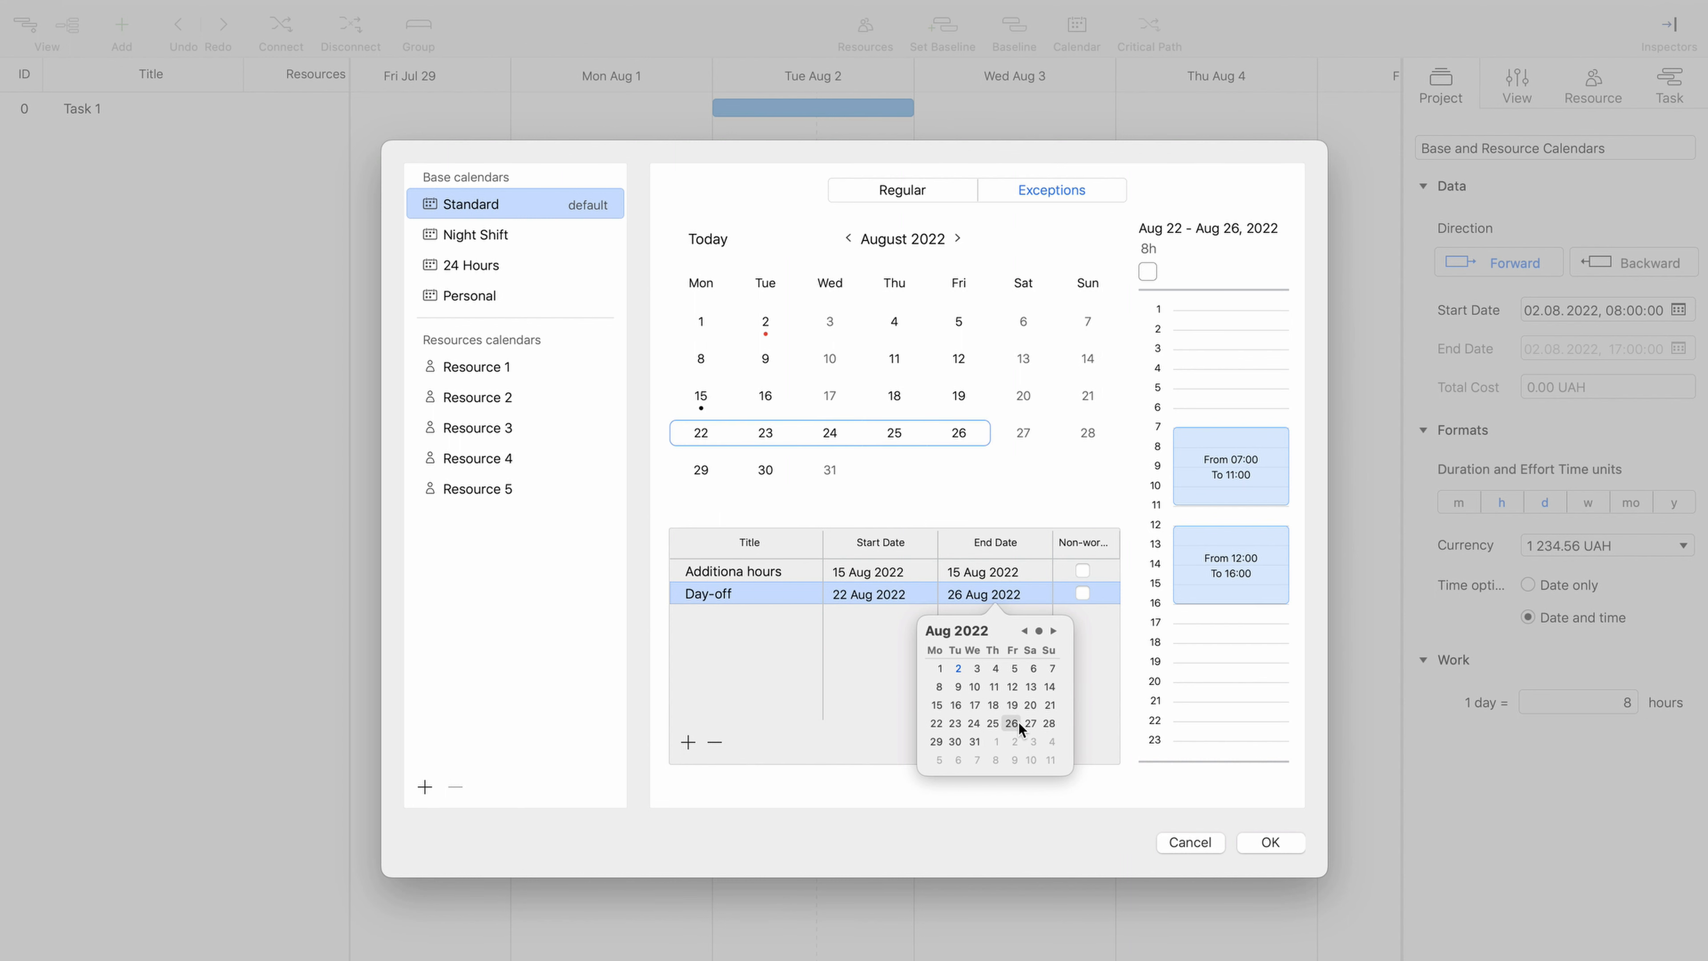
click(1082, 594)
click(1083, 594)
click(702, 401)
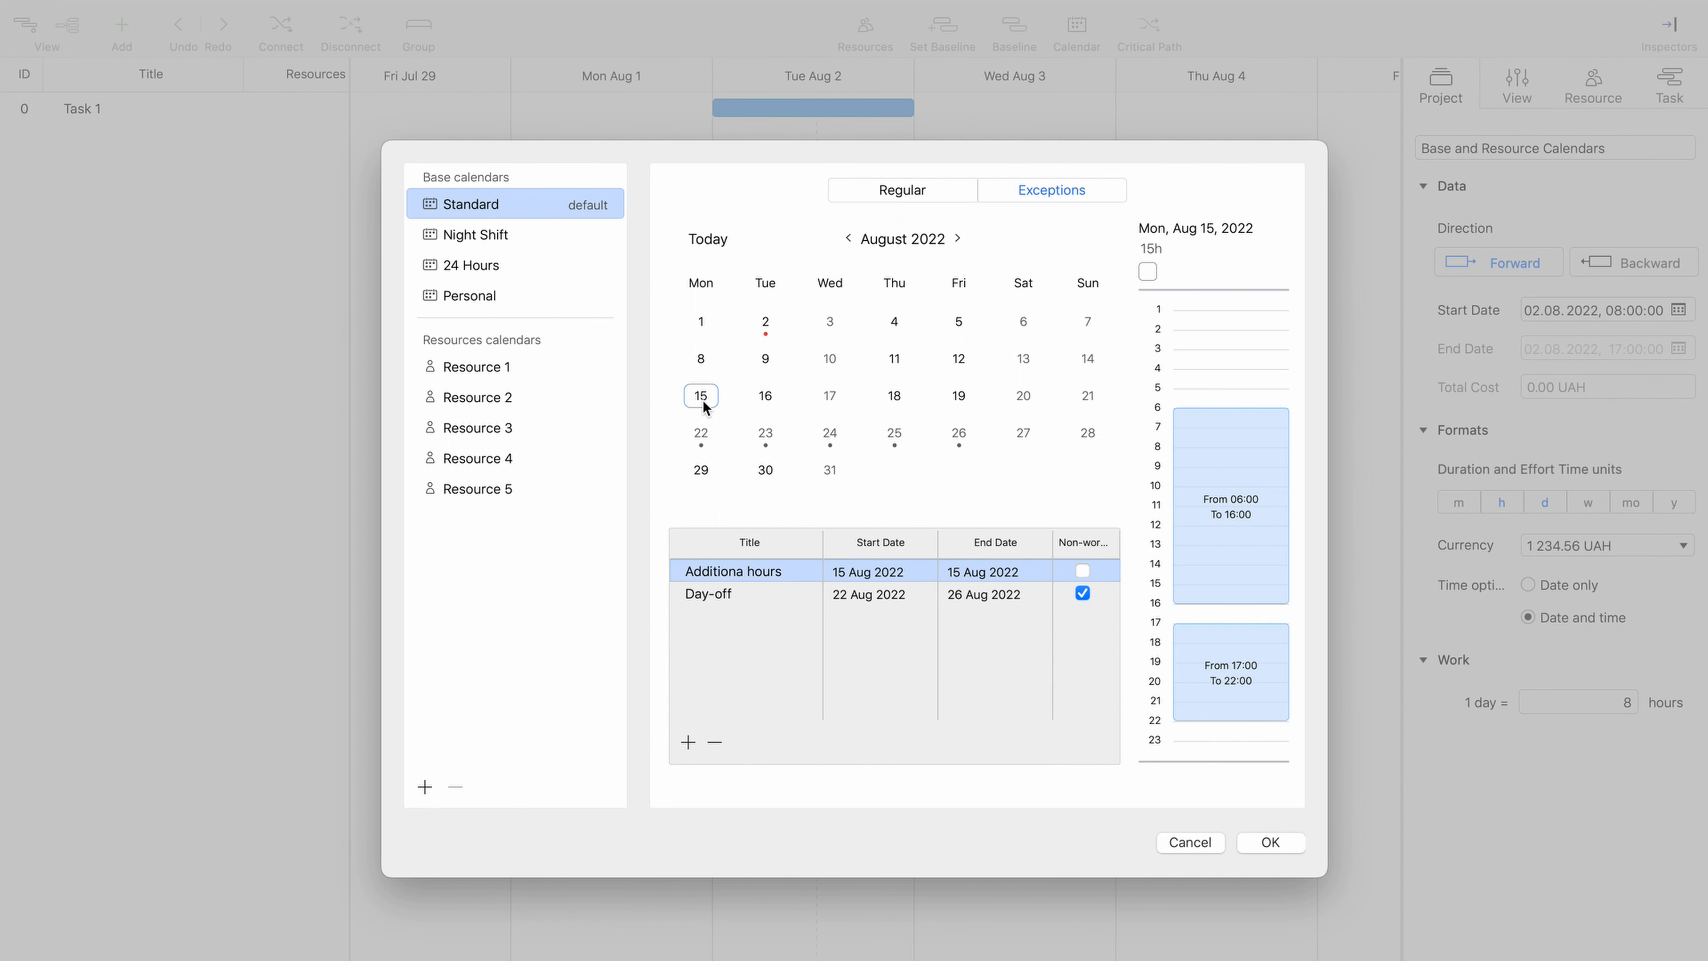
click(771, 440)
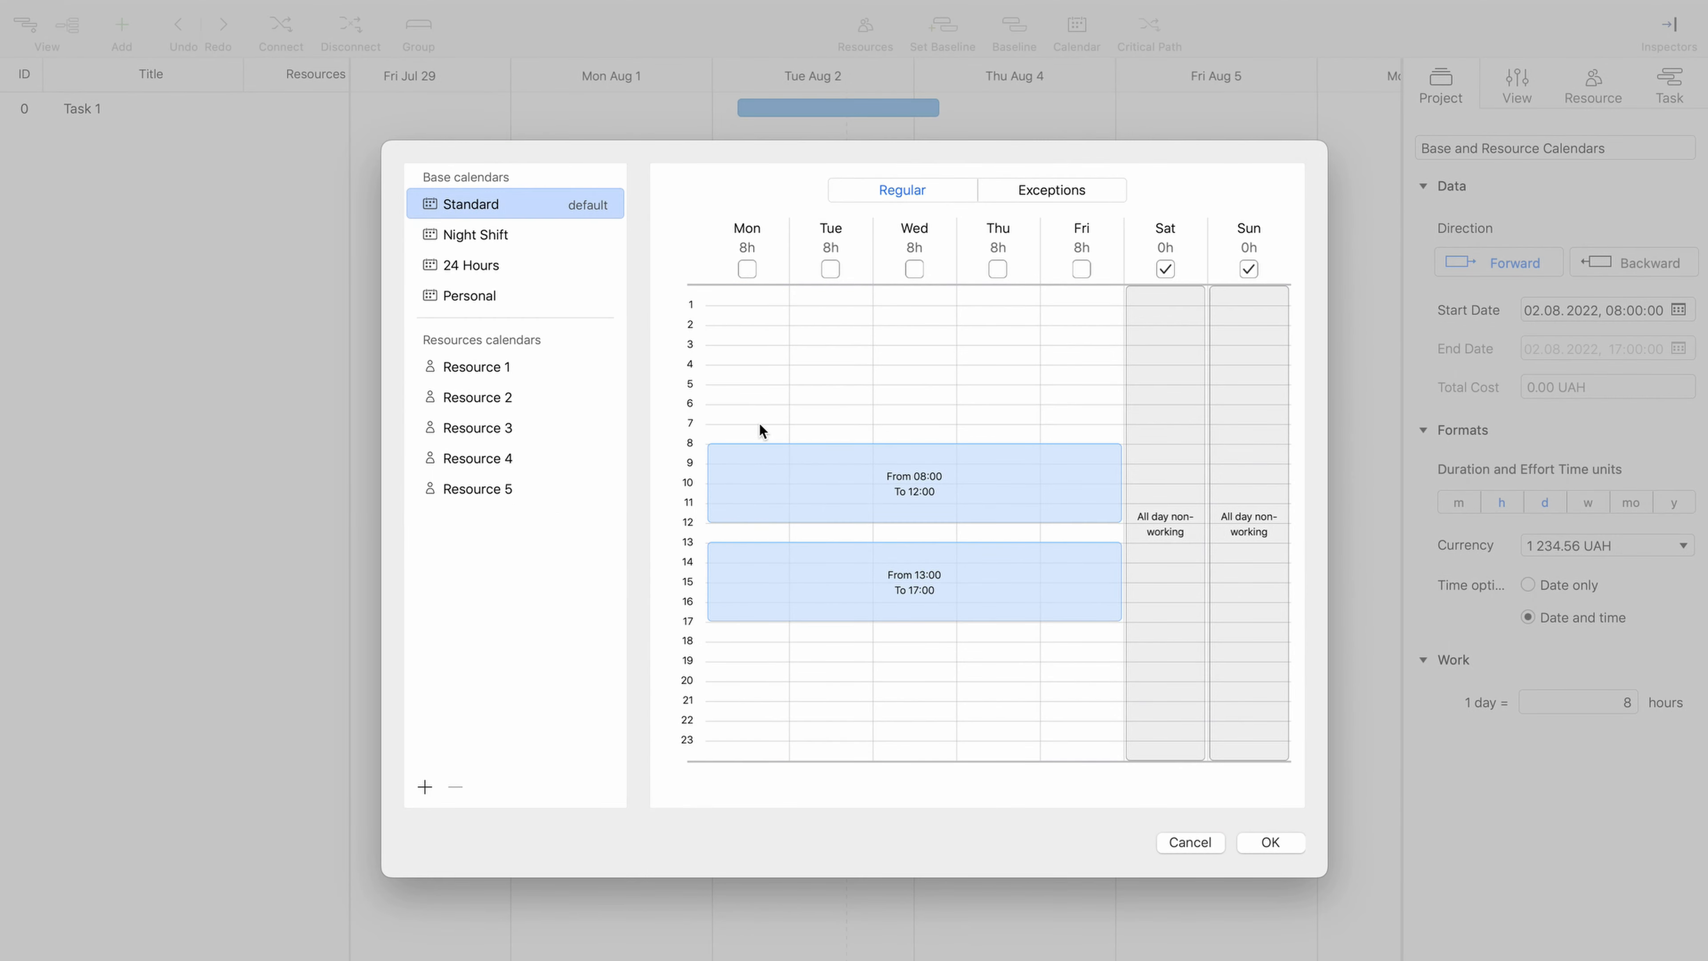
- Set the Standard calendar's Monday and Tuesday hours to 07:00–18:00 and check them in Resource 1's calendar
mouse_move(762, 423)
mouse_down()
mouse_move(824, 442)
mouse_move(853, 644)
mouse_up()
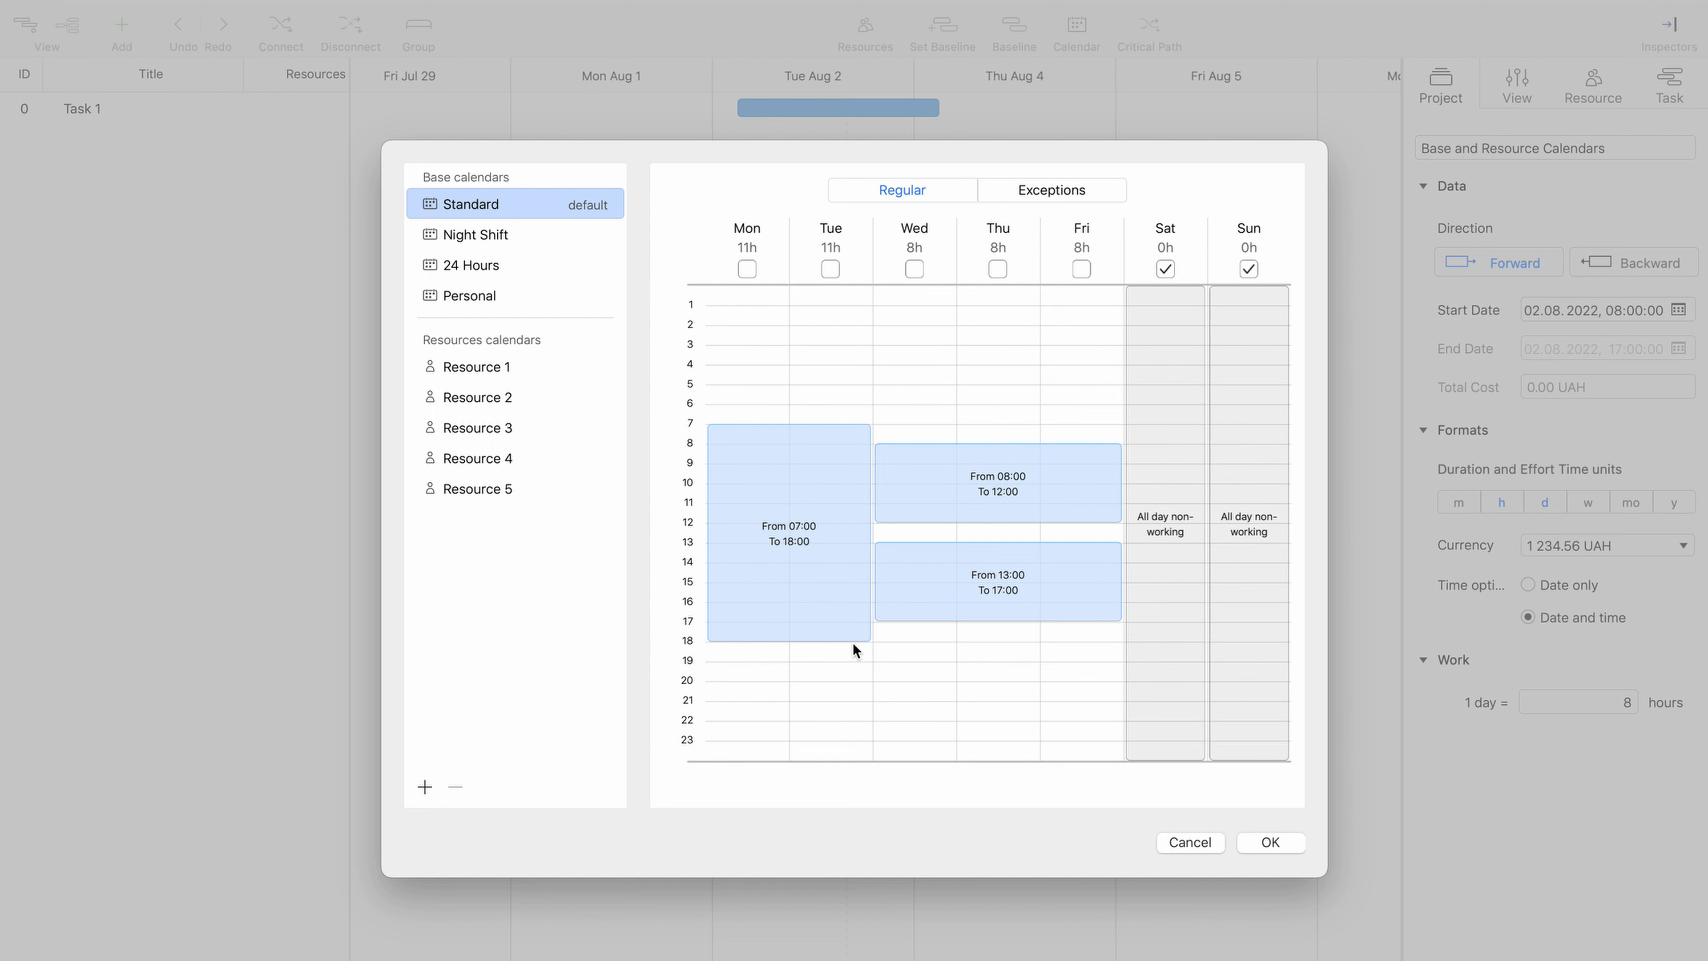
click(476, 369)
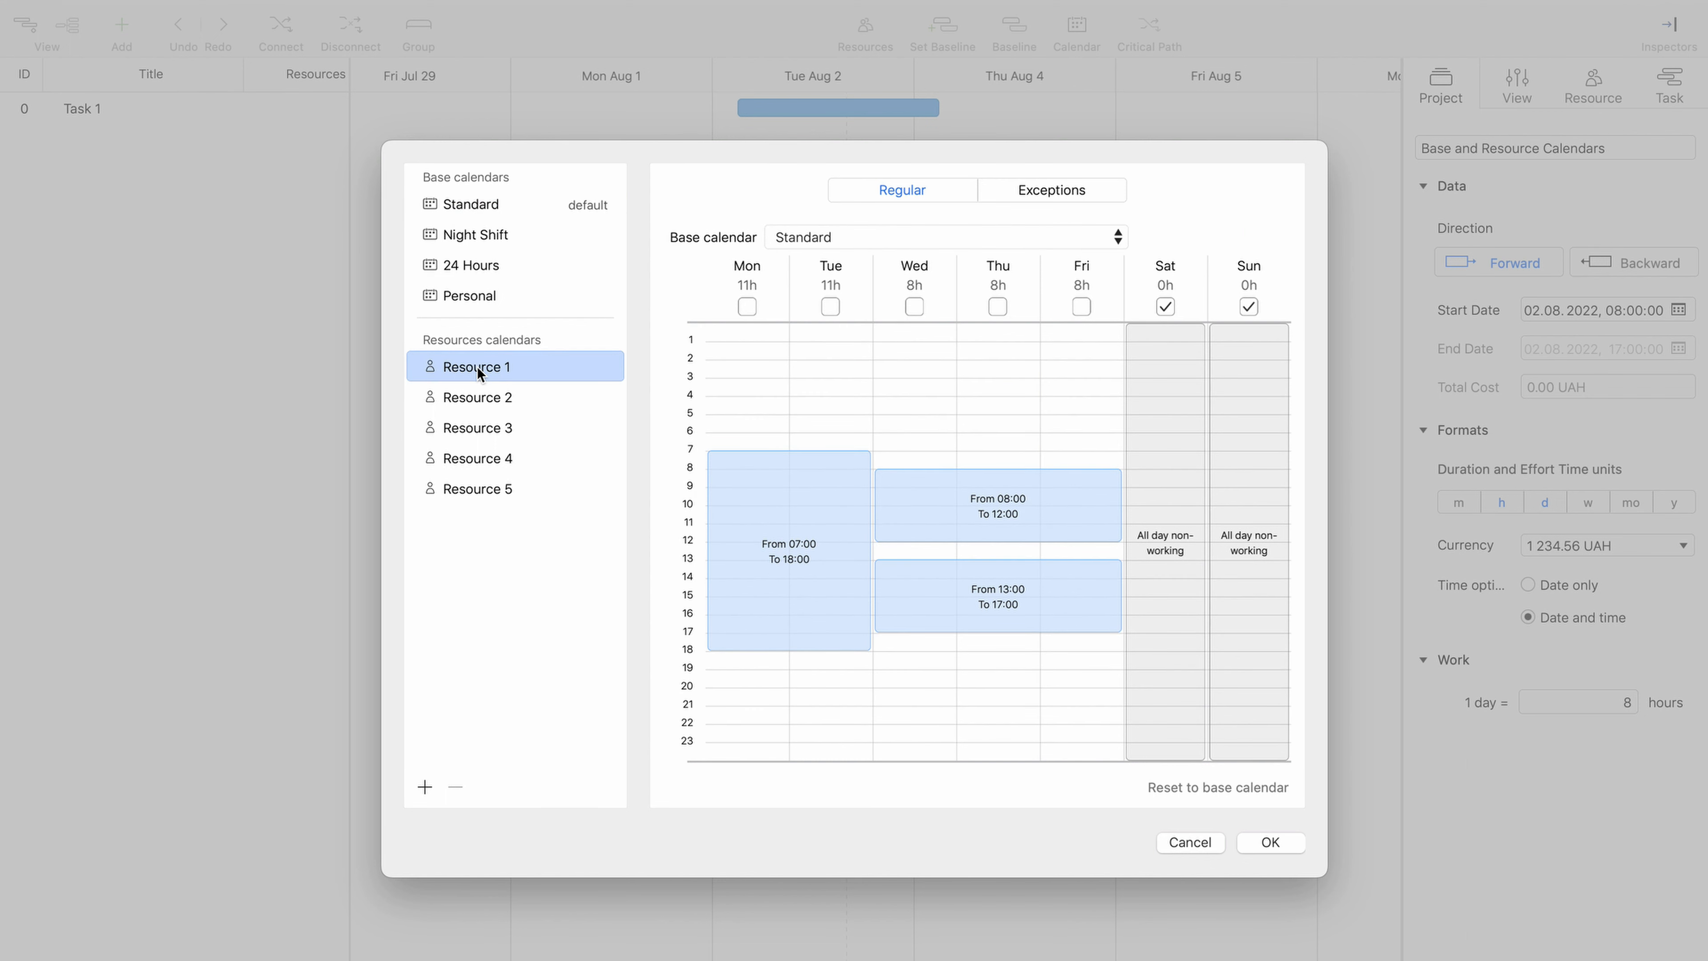
- Mark Wednesday as non-working in the Standard calendar and check the change in Resource 1's calendar
click(480, 204)
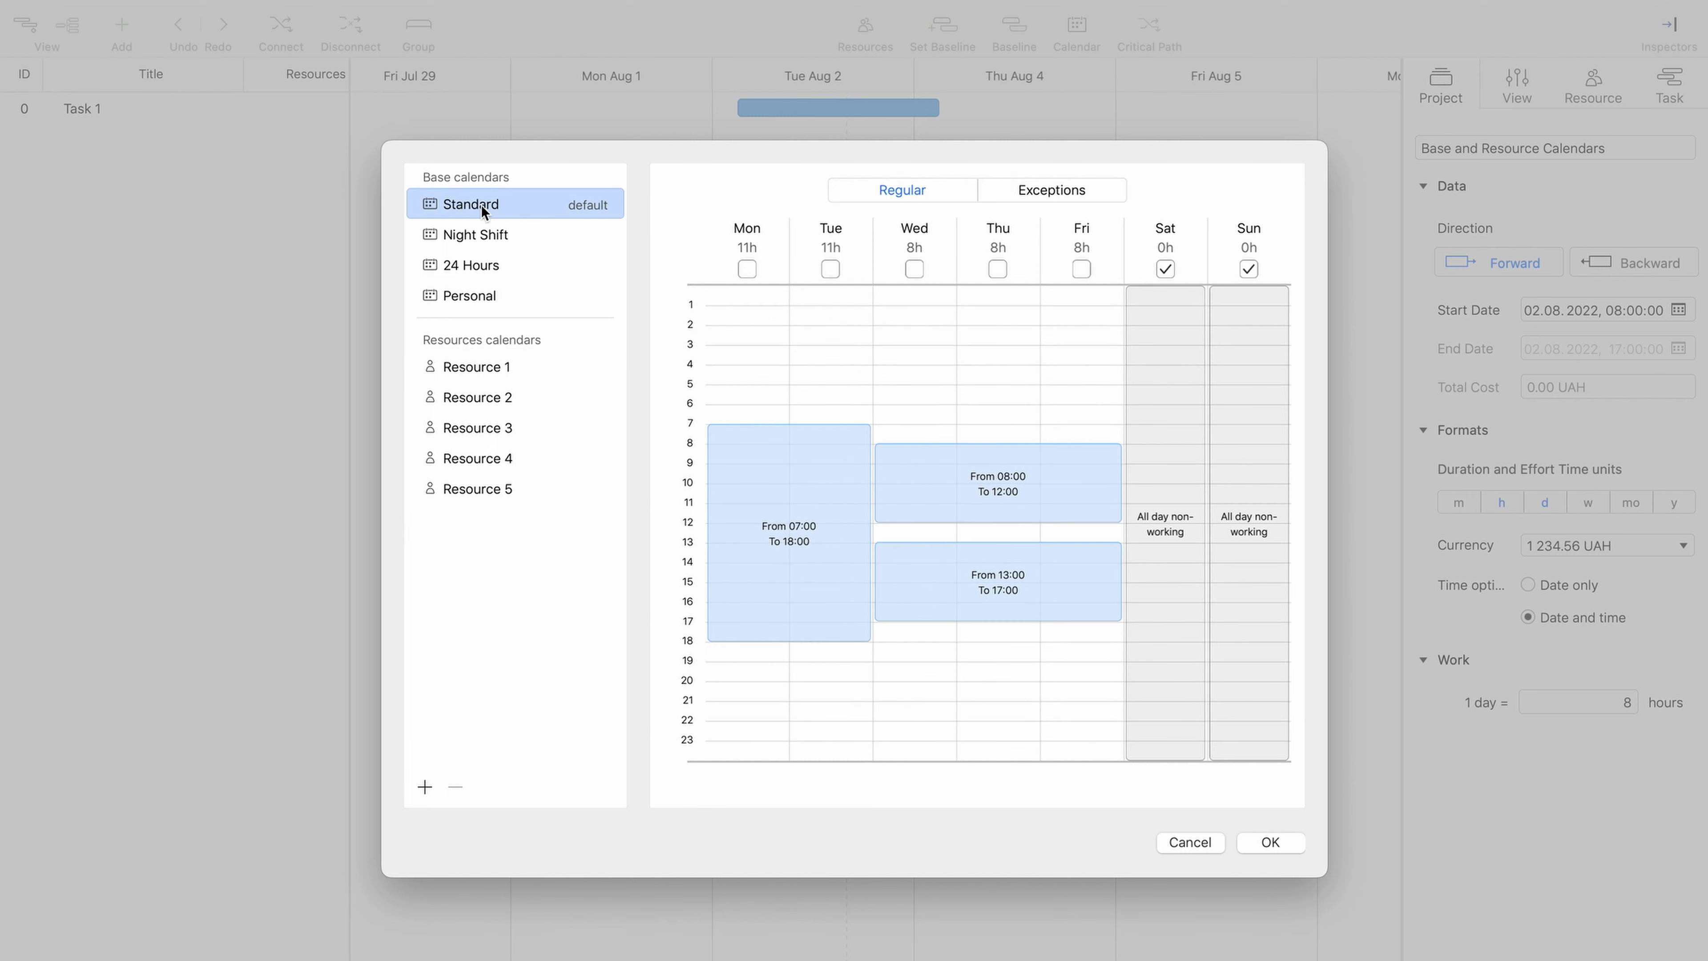
click(914, 269)
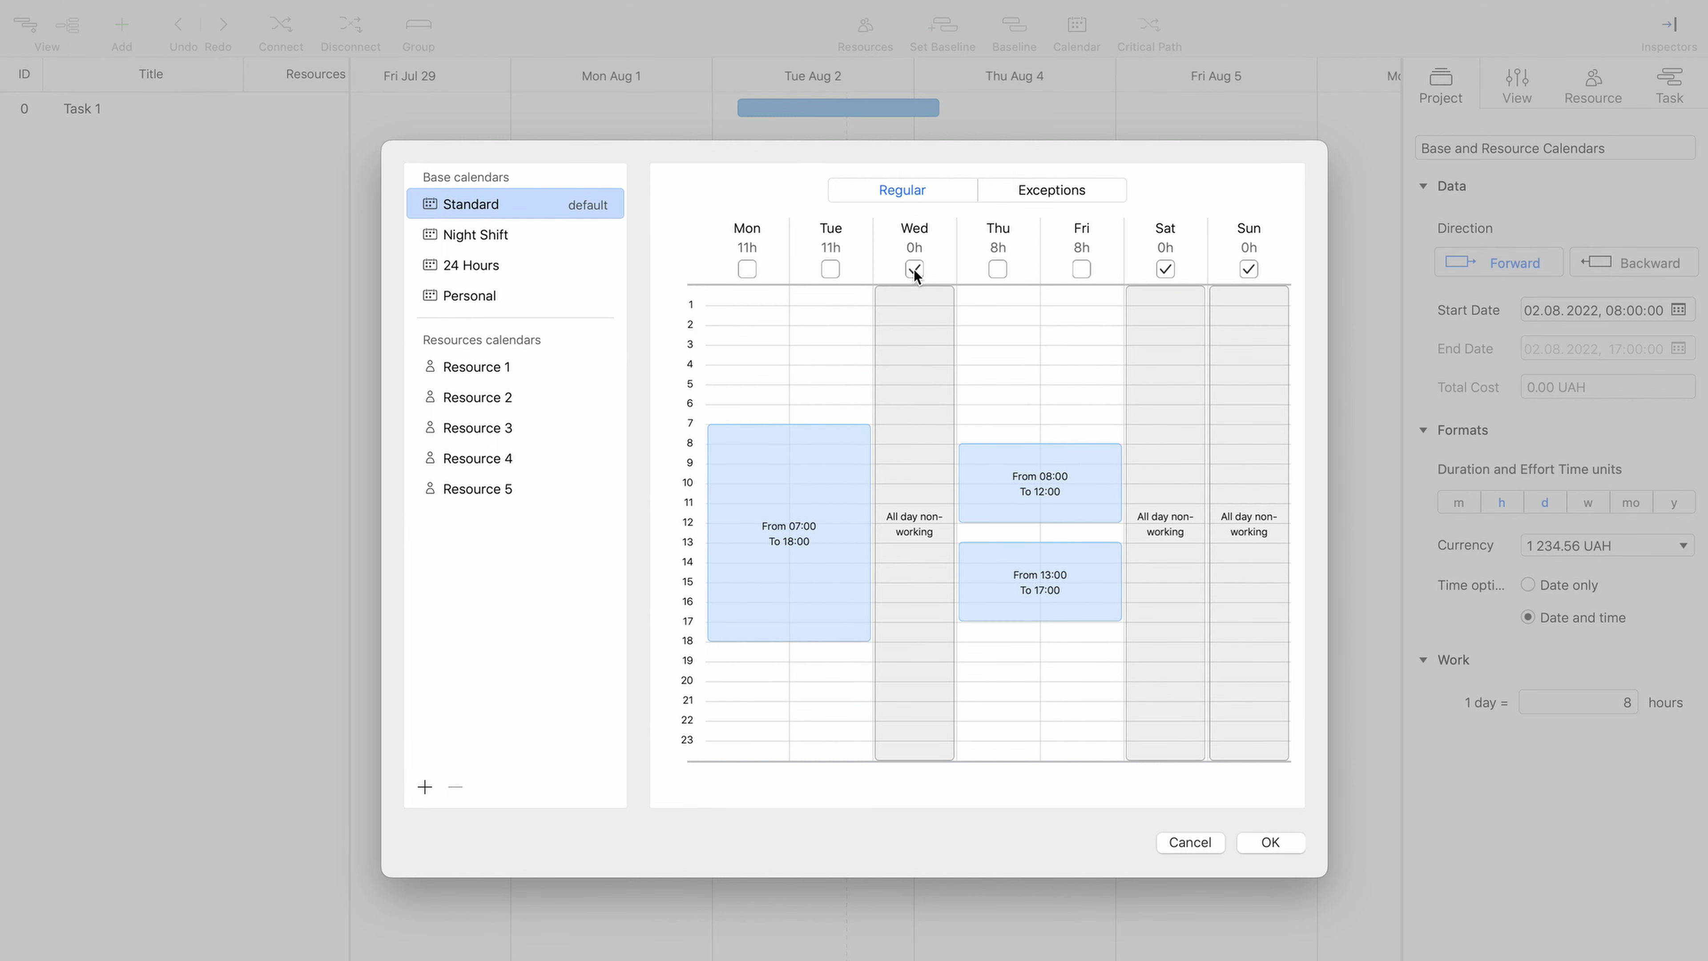
click(509, 375)
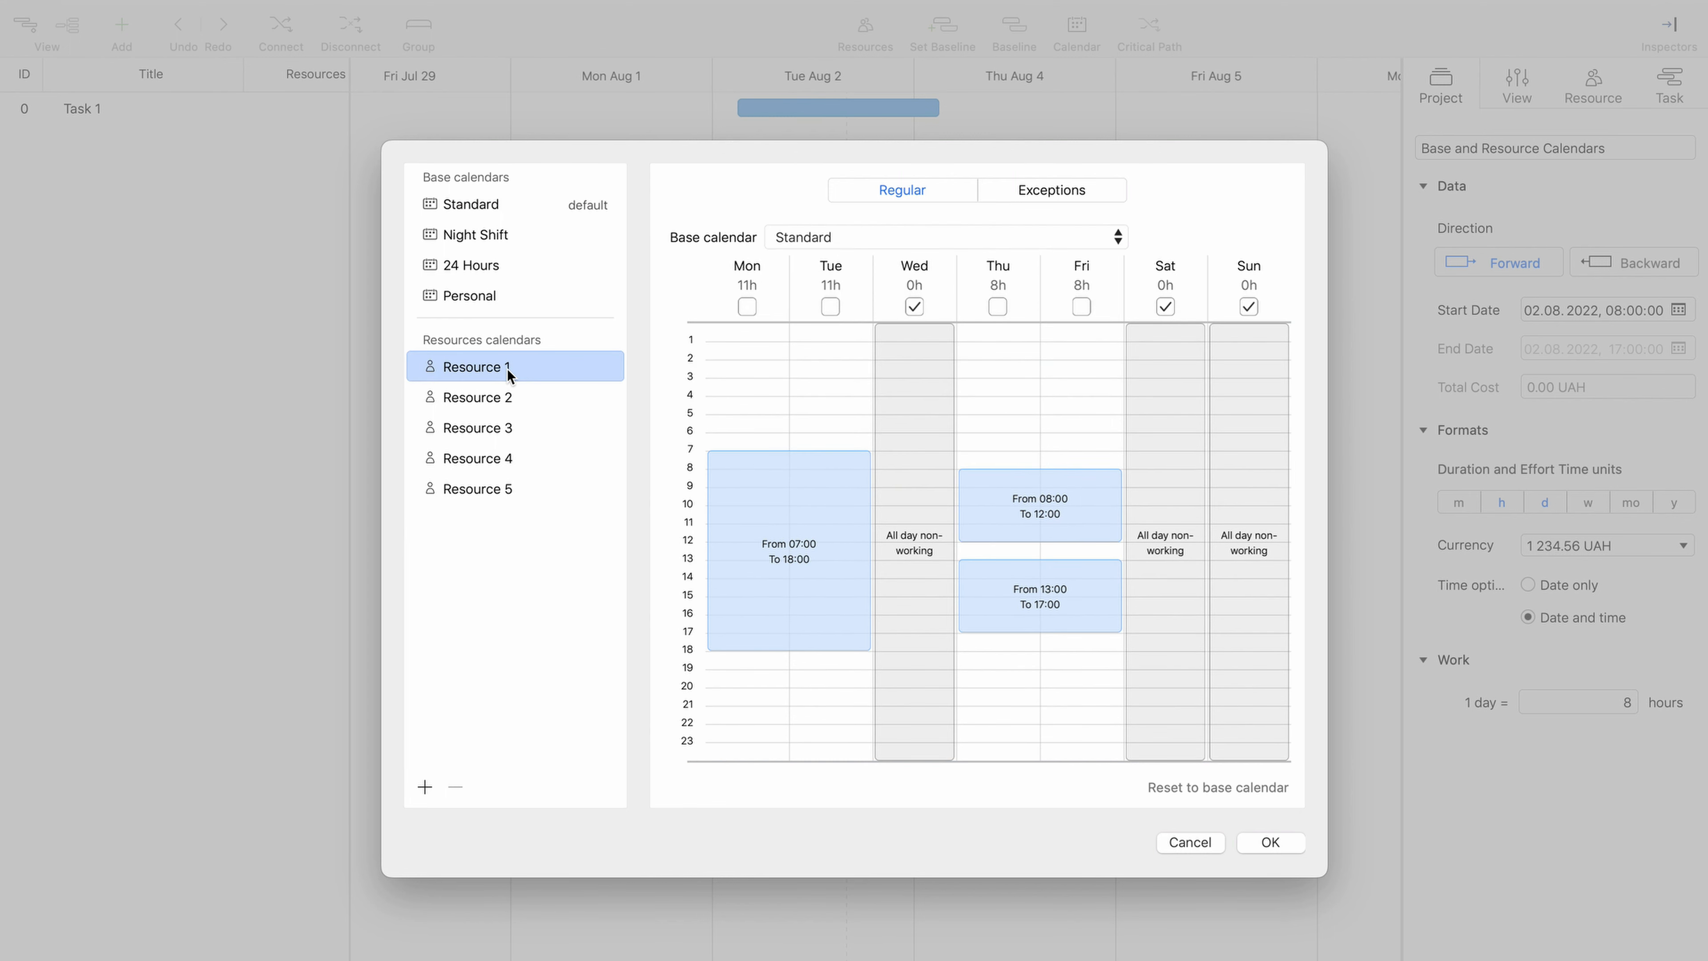
click(501, 203)
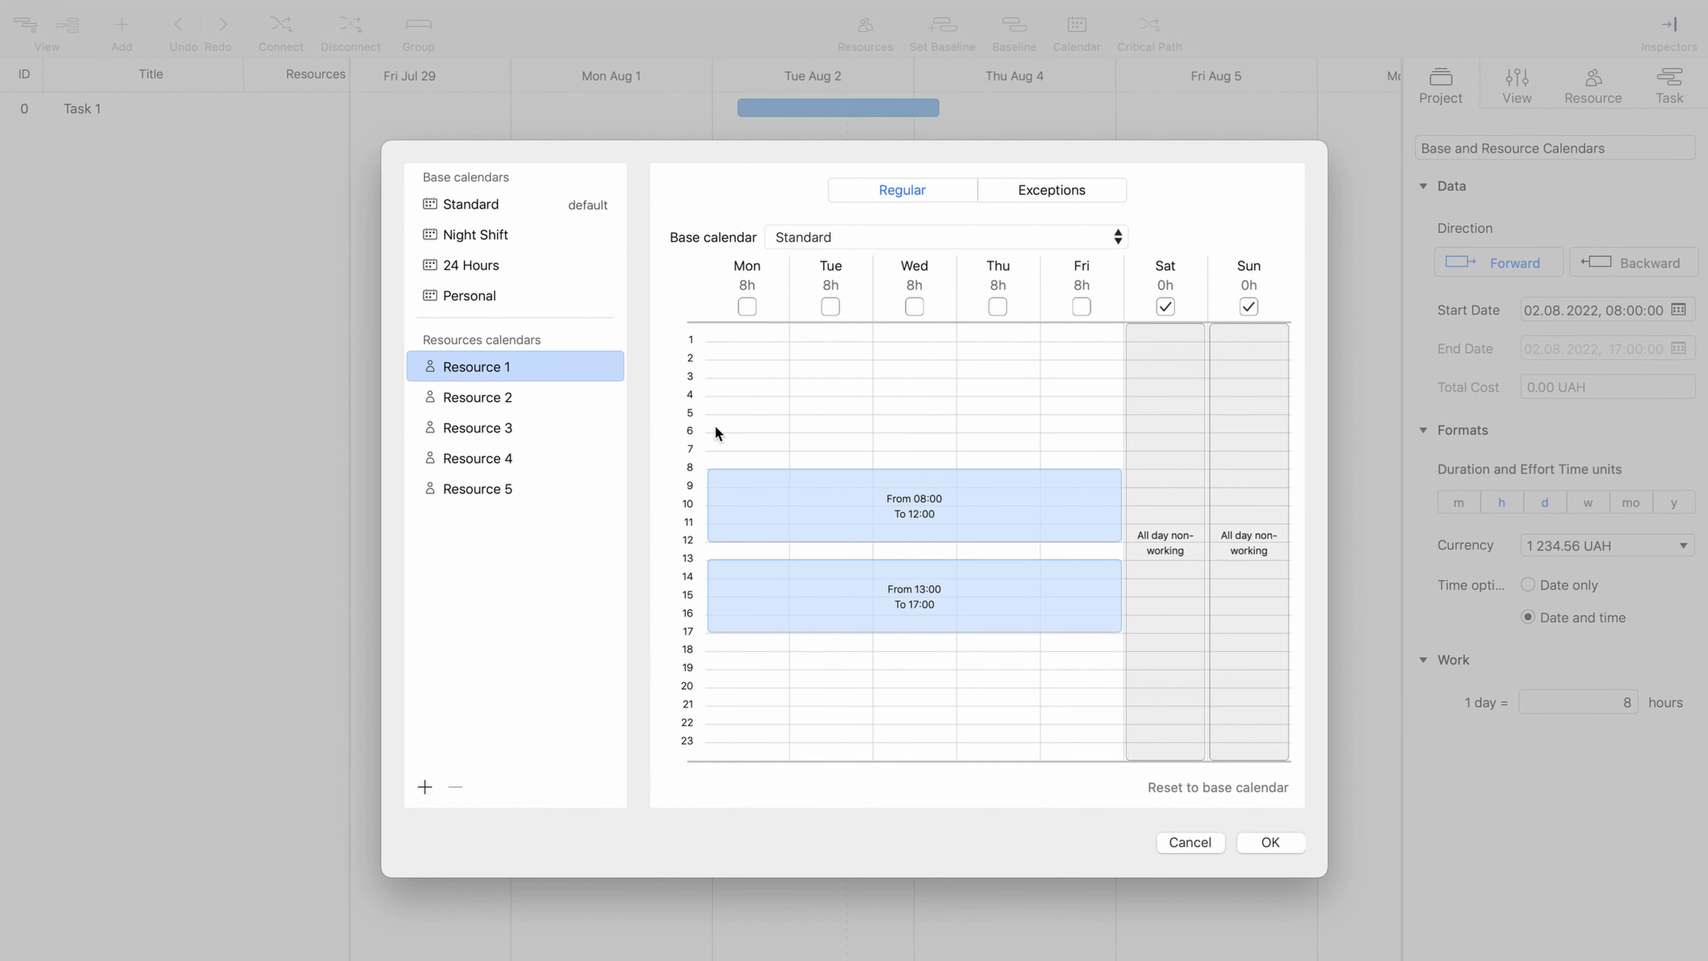
- Add Monday hours 06:00–07:00 and 18:00–21:00 and Tuesday hours 06:00–18:15 to Resource 1, comparing with Standard after each day's changes
drag(744, 432, 756, 450)
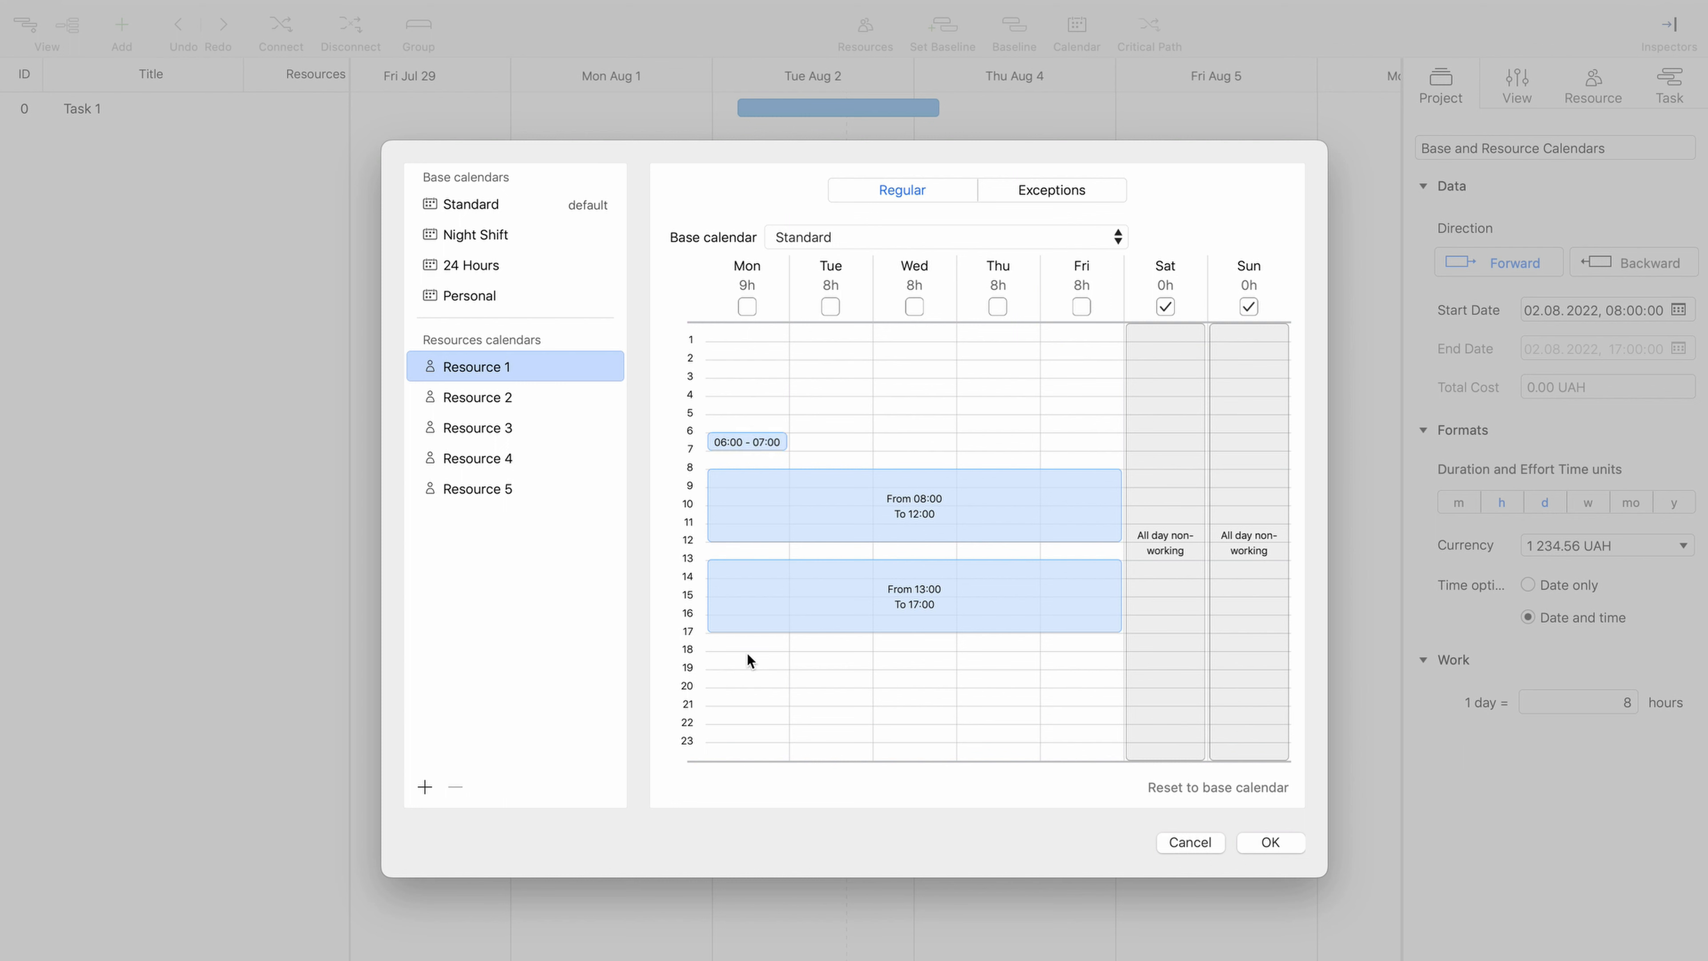
drag(748, 653, 750, 704)
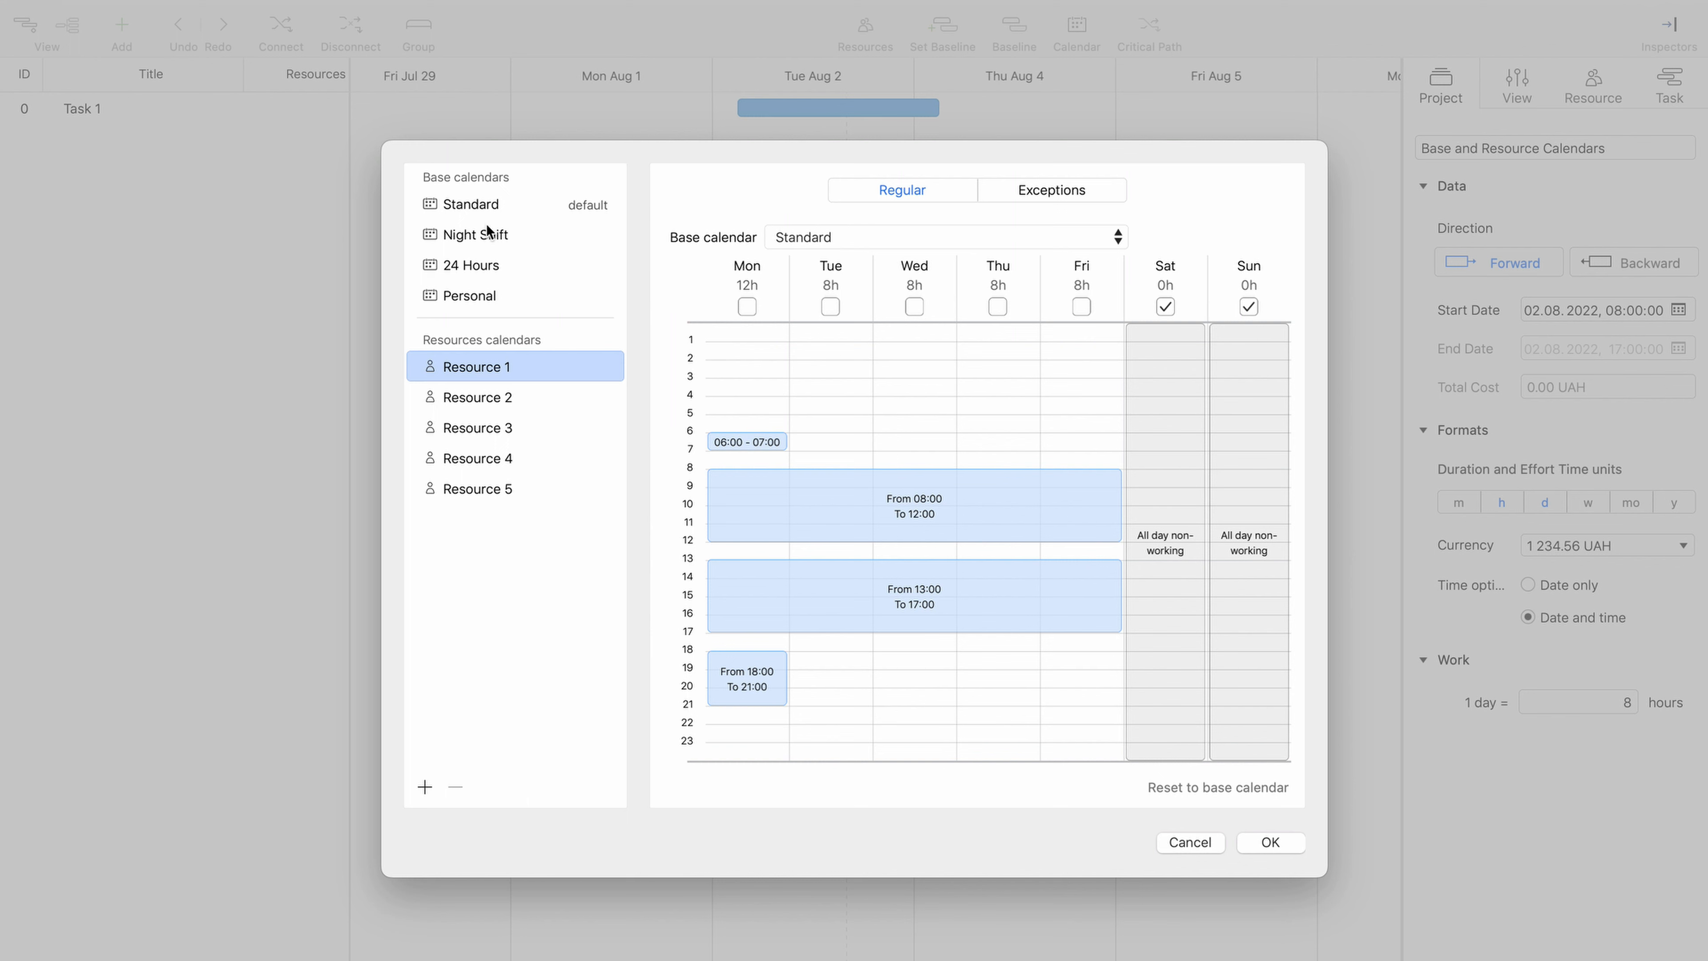
click(491, 205)
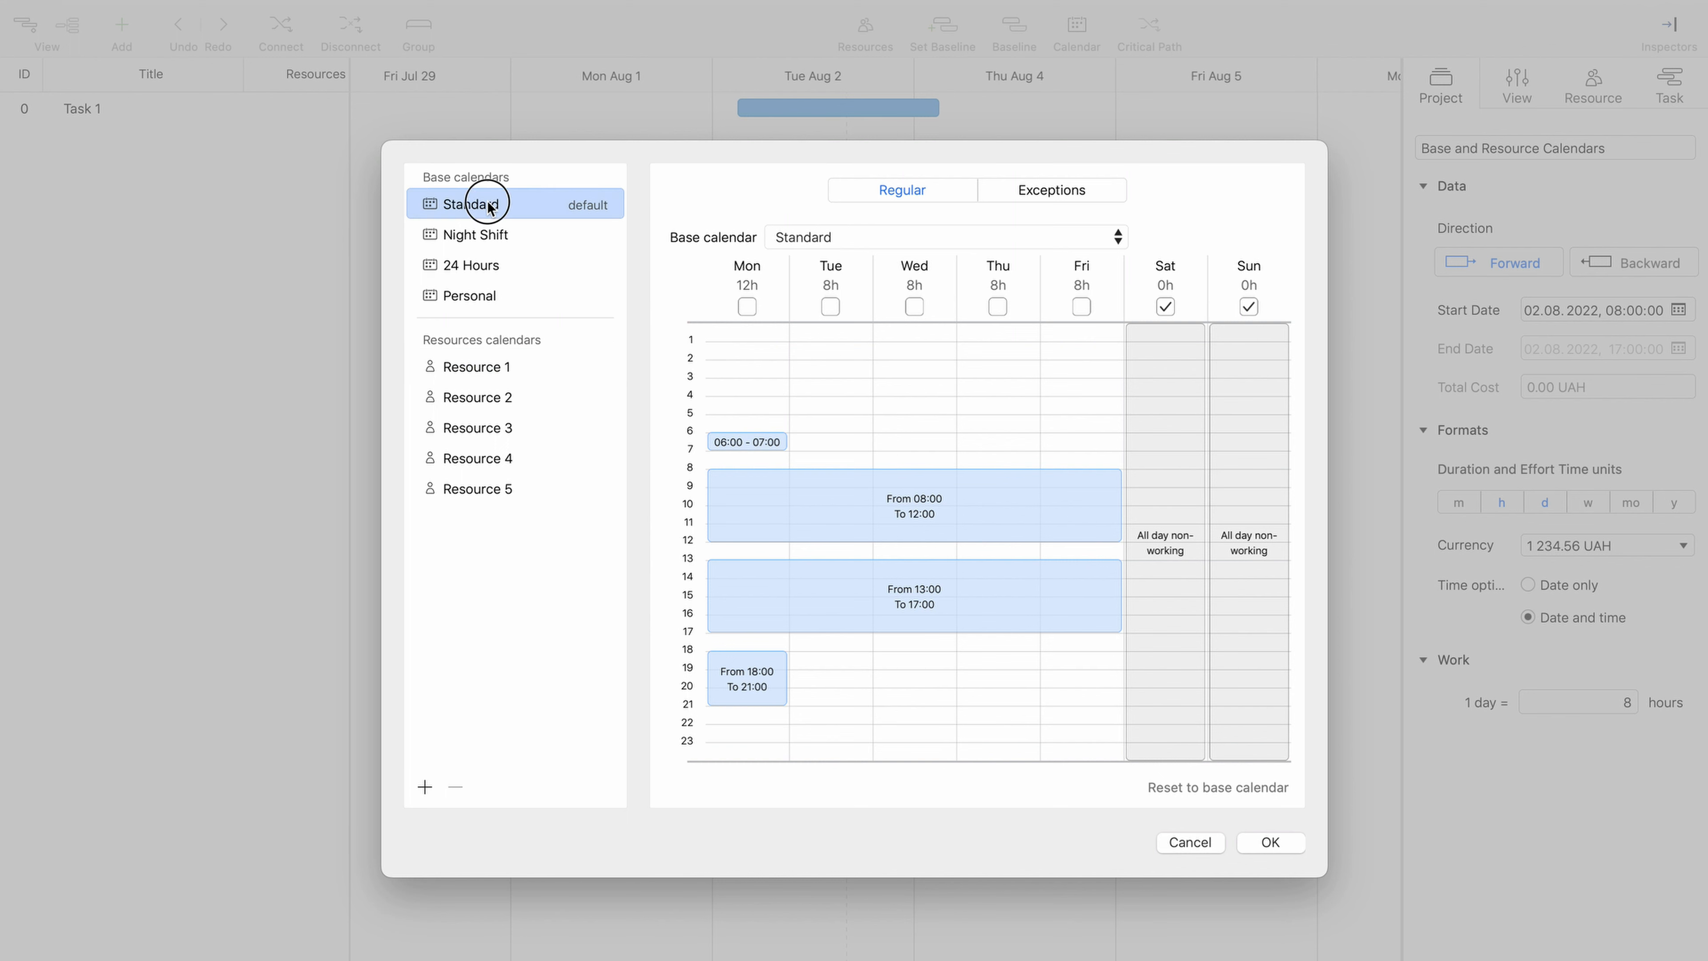
click(506, 367)
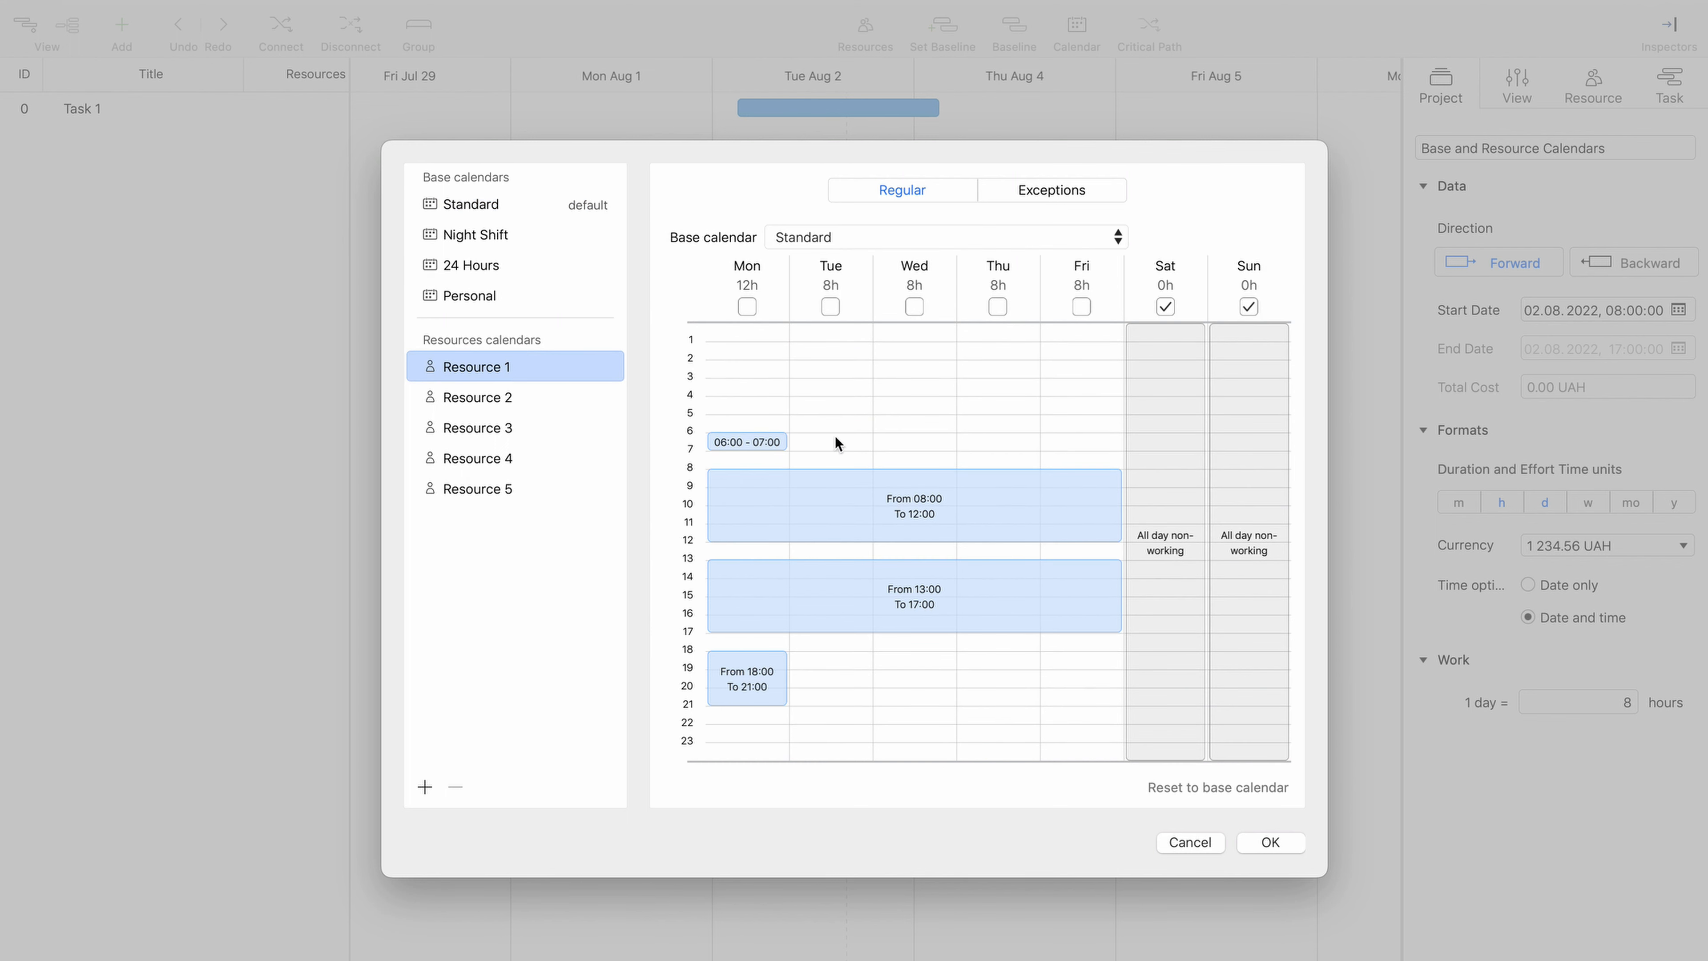
drag(837, 434, 841, 653)
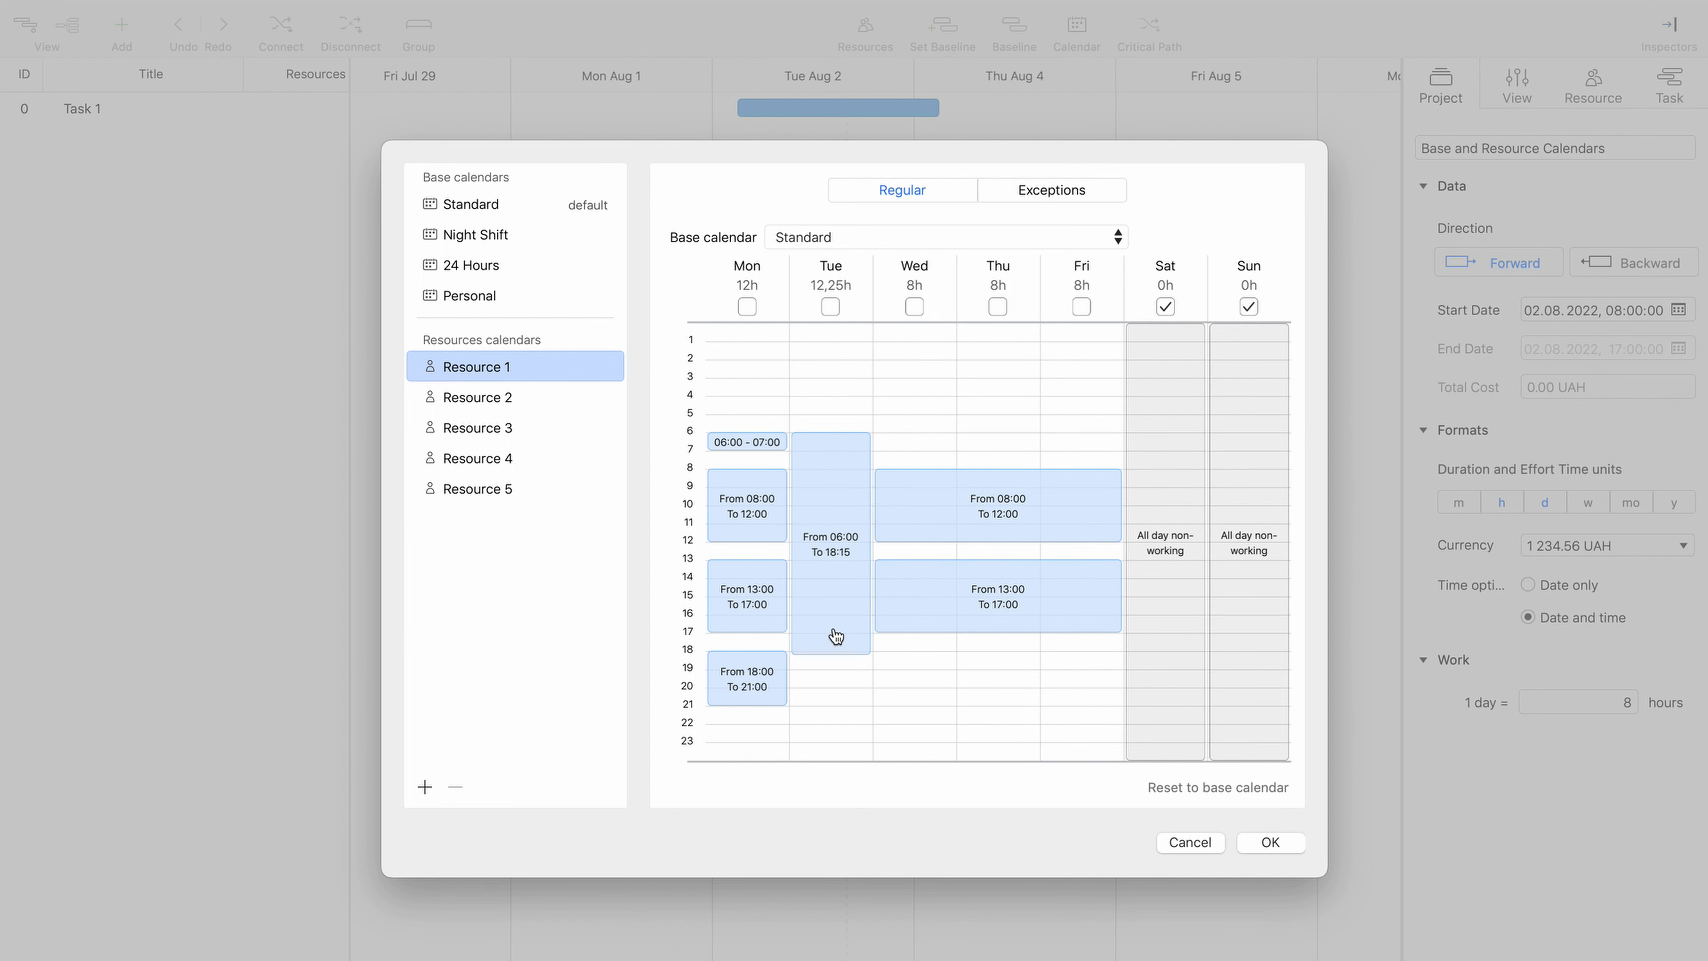
click(545, 213)
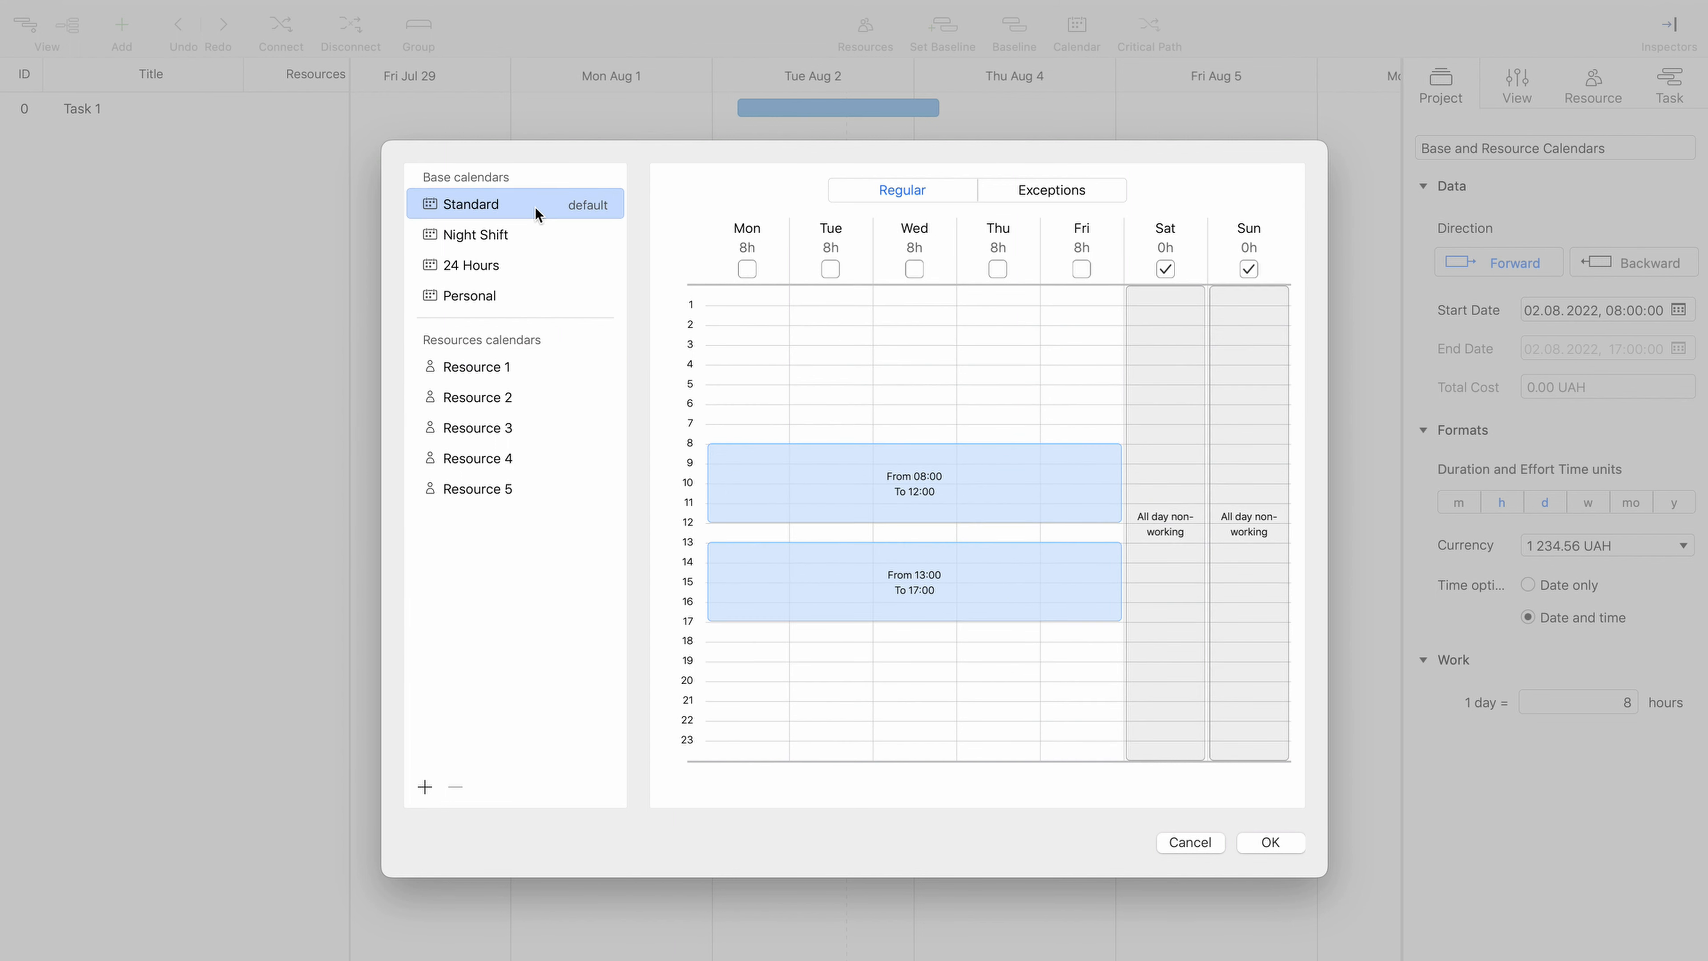
click(544, 369)
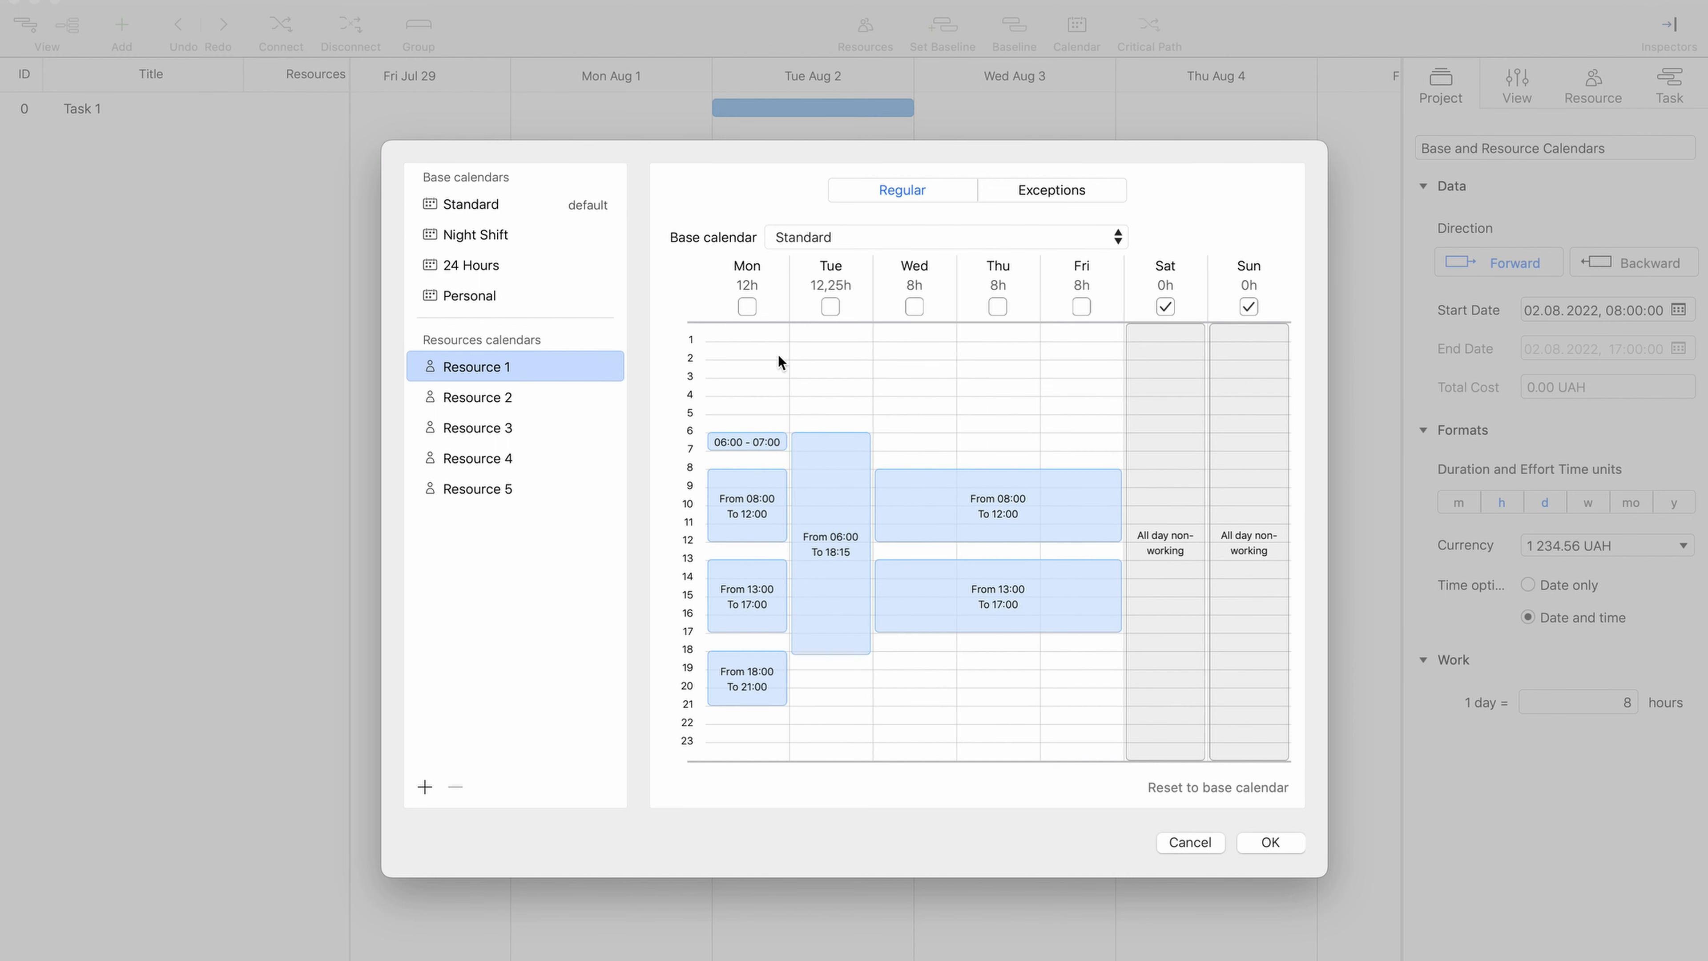
- Mark Wednesday as non-working for Resource 1, set Standard's Wednesday hours to 06:00–19:00, and recheck Resource 1's calendar
click(914, 307)
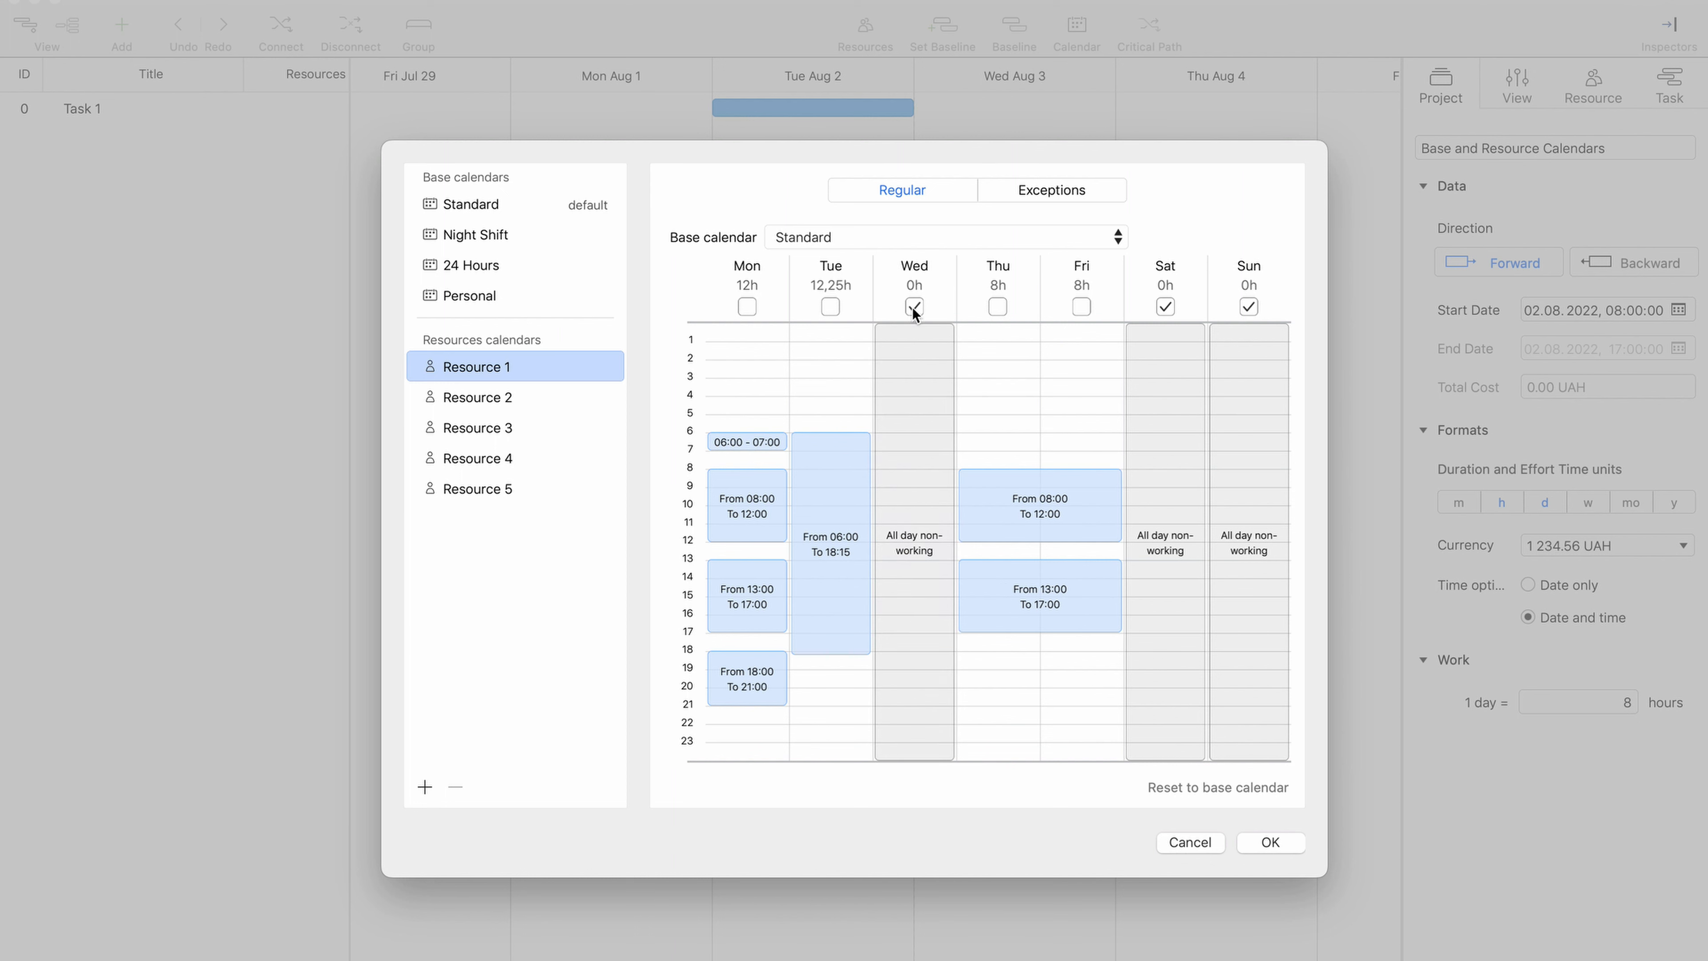
click(533, 209)
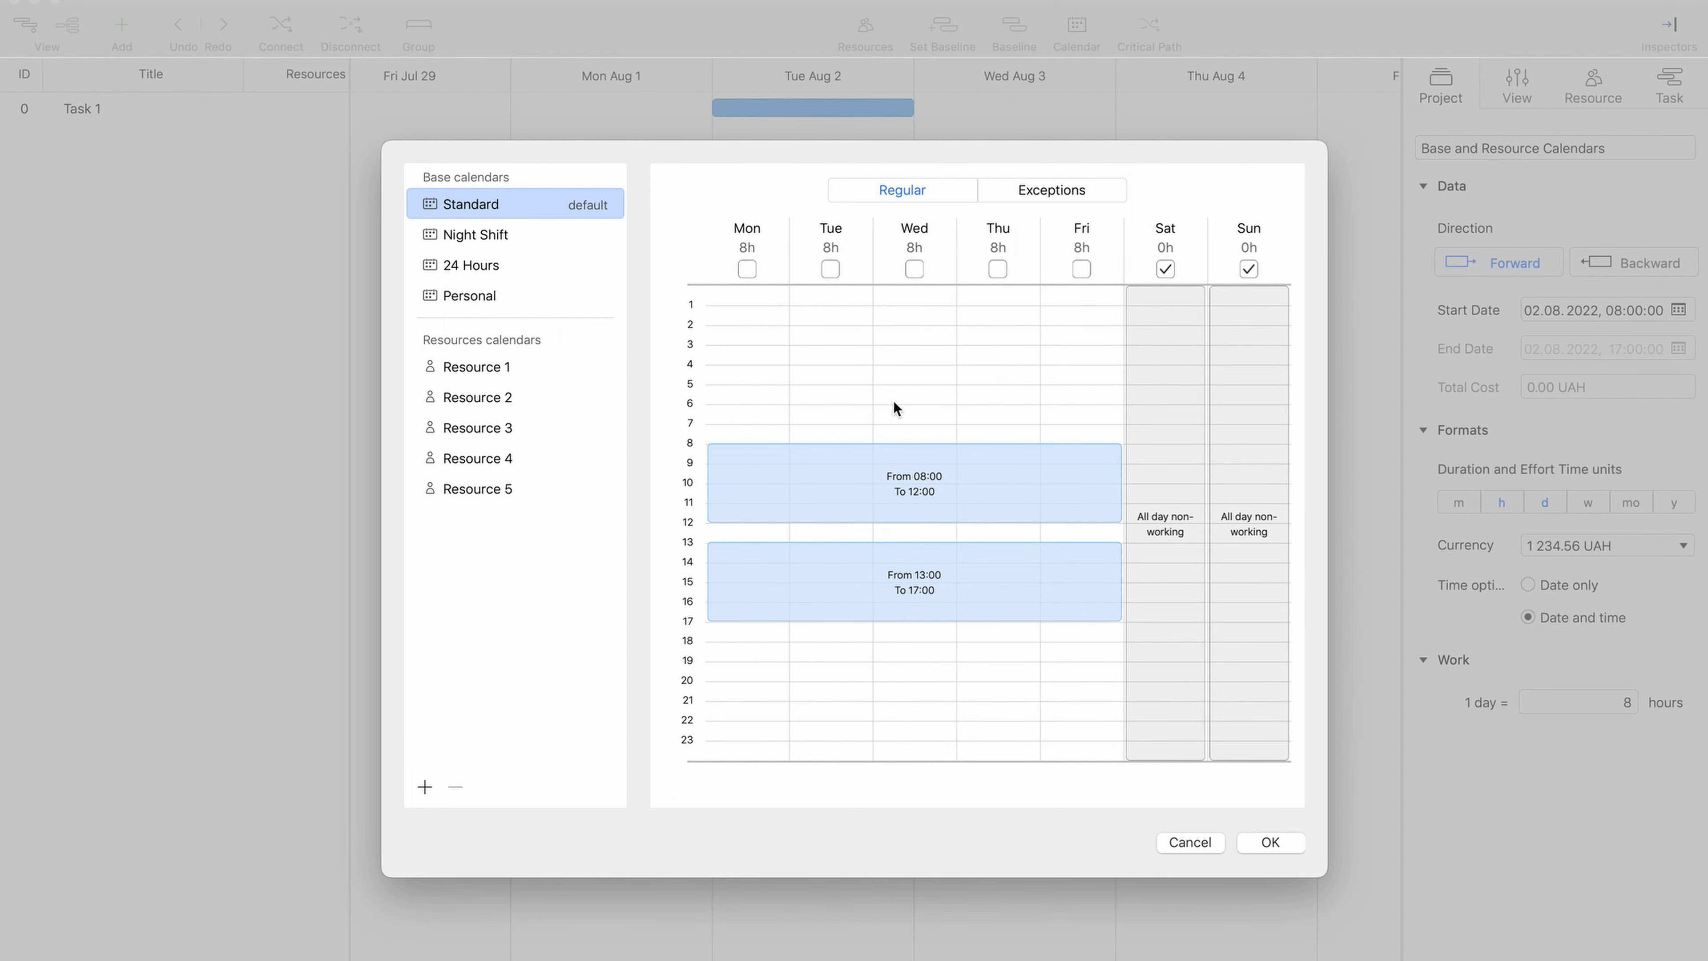
drag(895, 402, 904, 661)
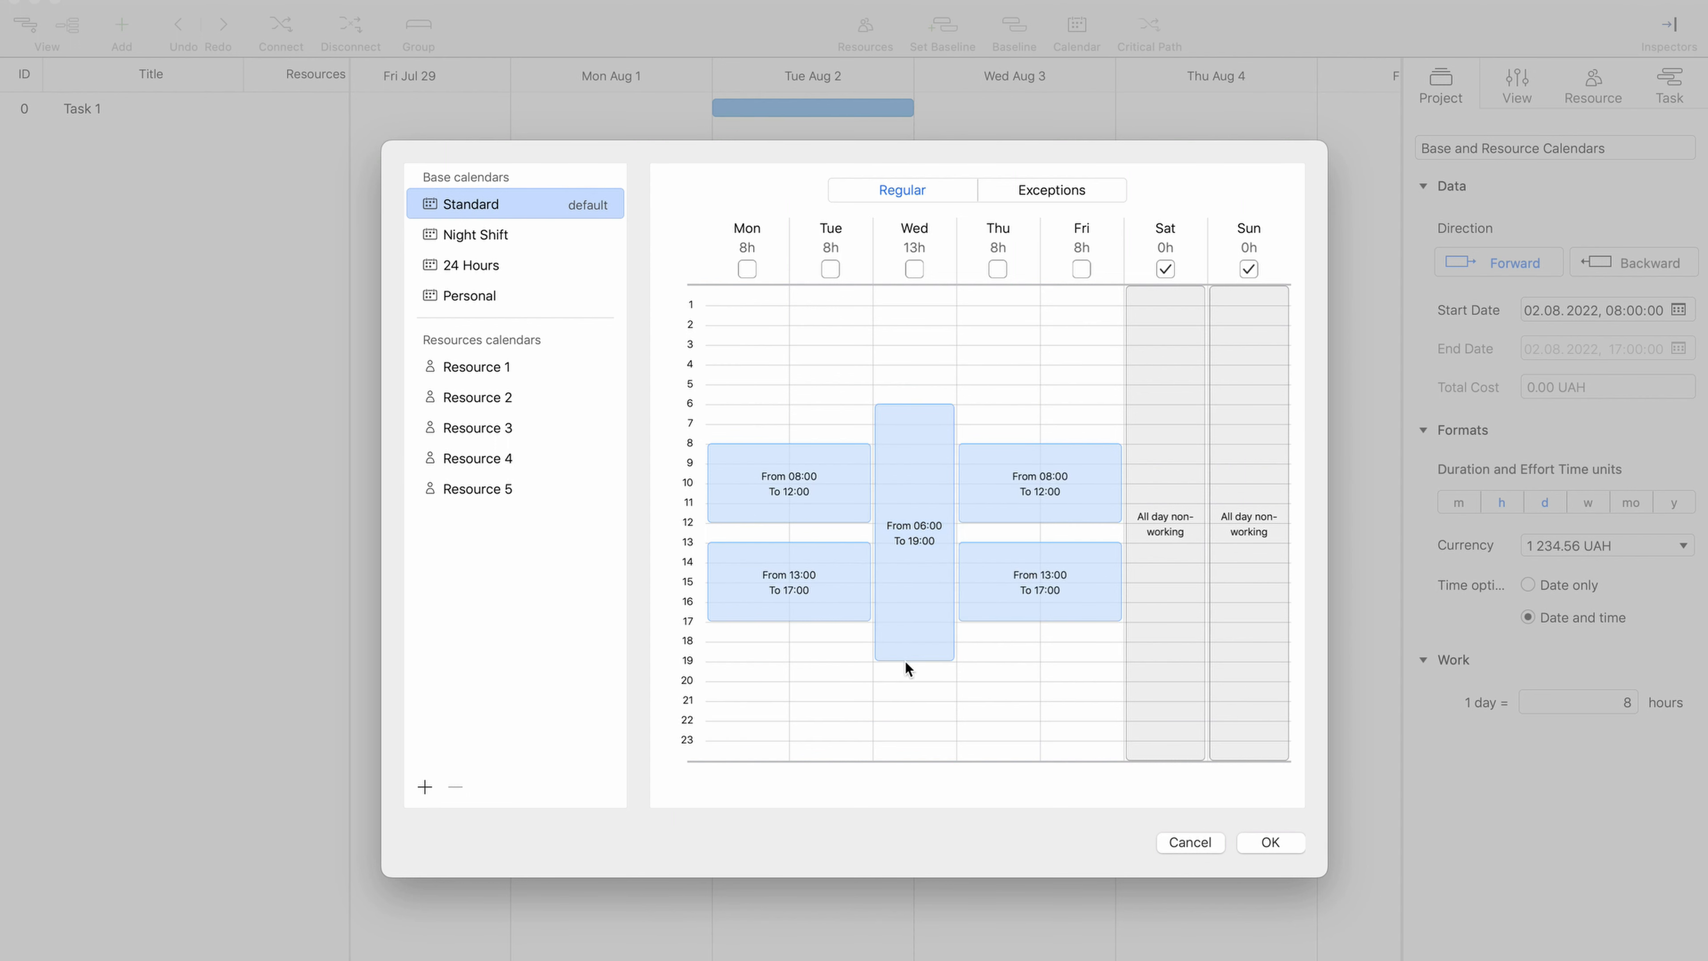
click(553, 372)
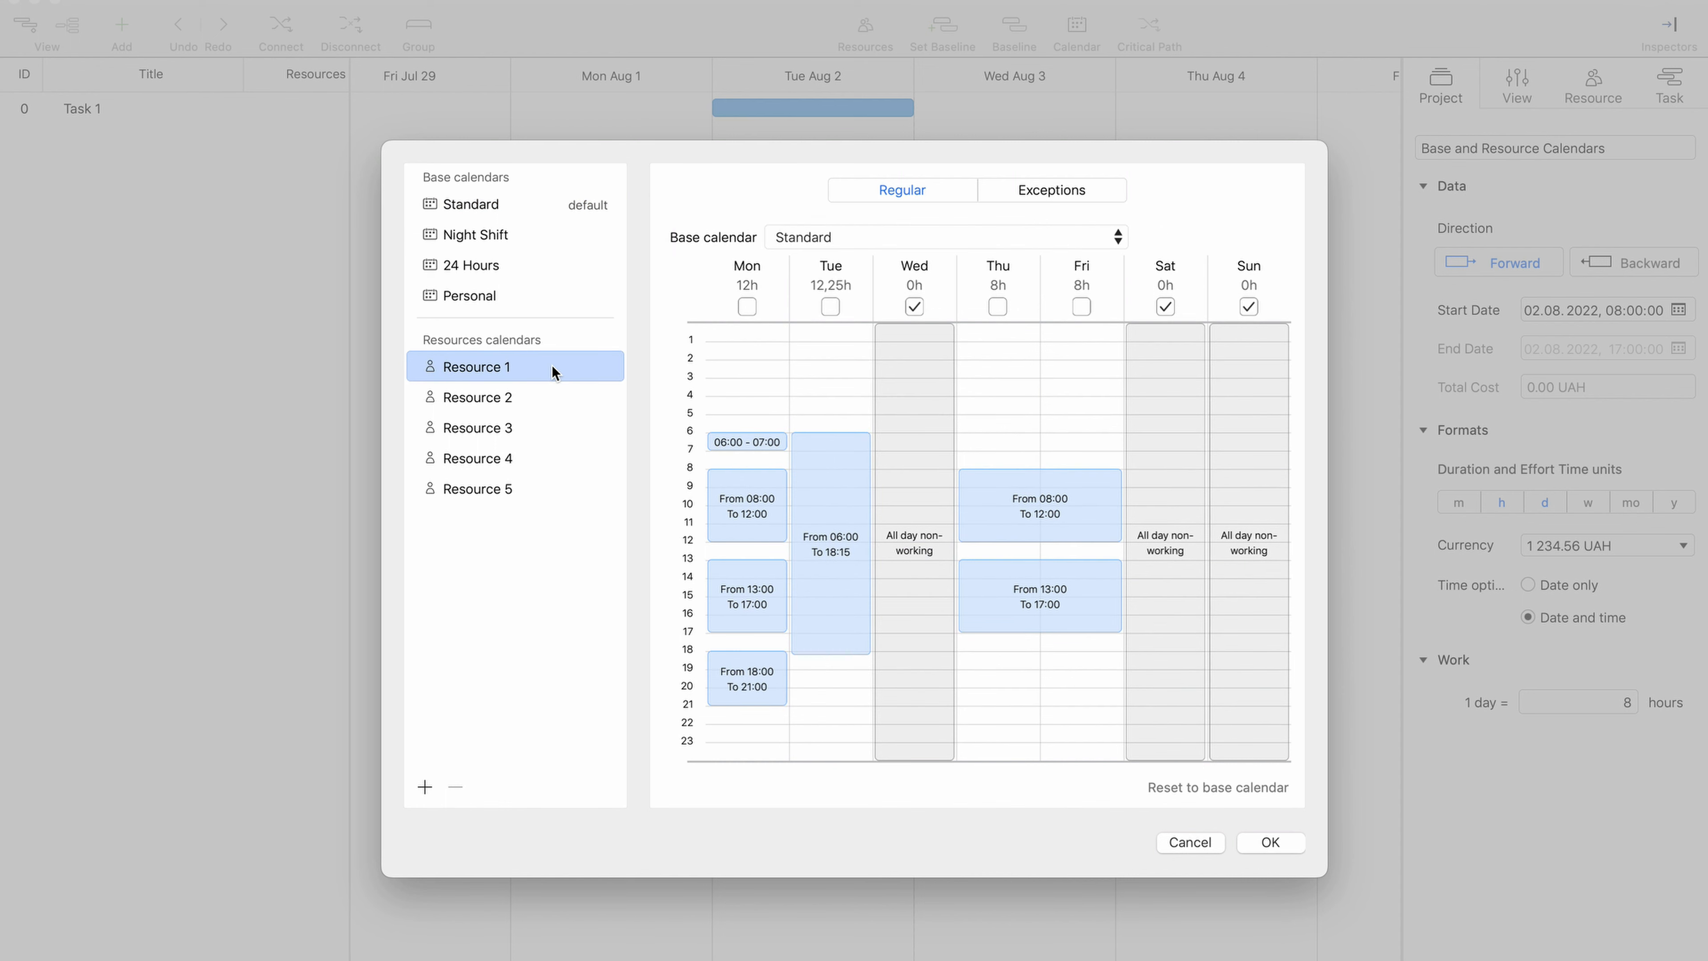